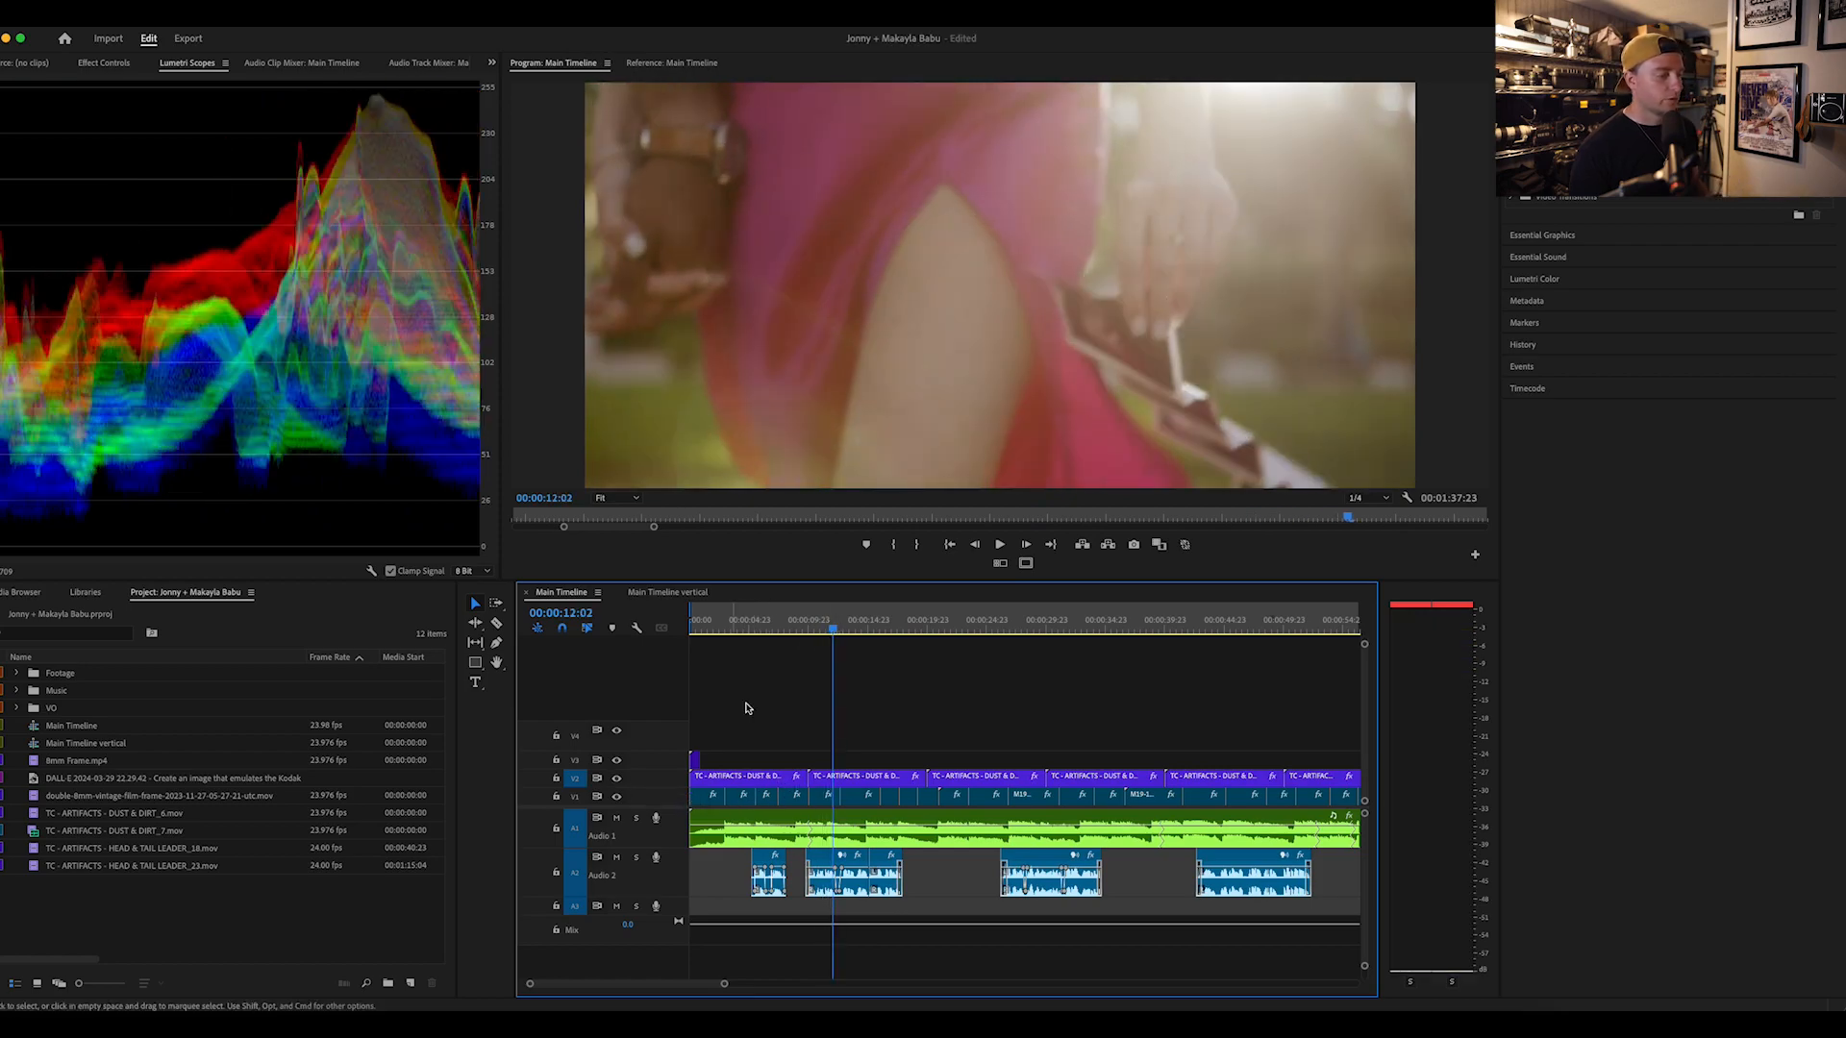
Step: Scrub through the Main Timeline sequence to review its clips across the whole edit
{"action": "left_click_drag", "start_coordinate": [846, 625], "coordinate": [883, 635]}
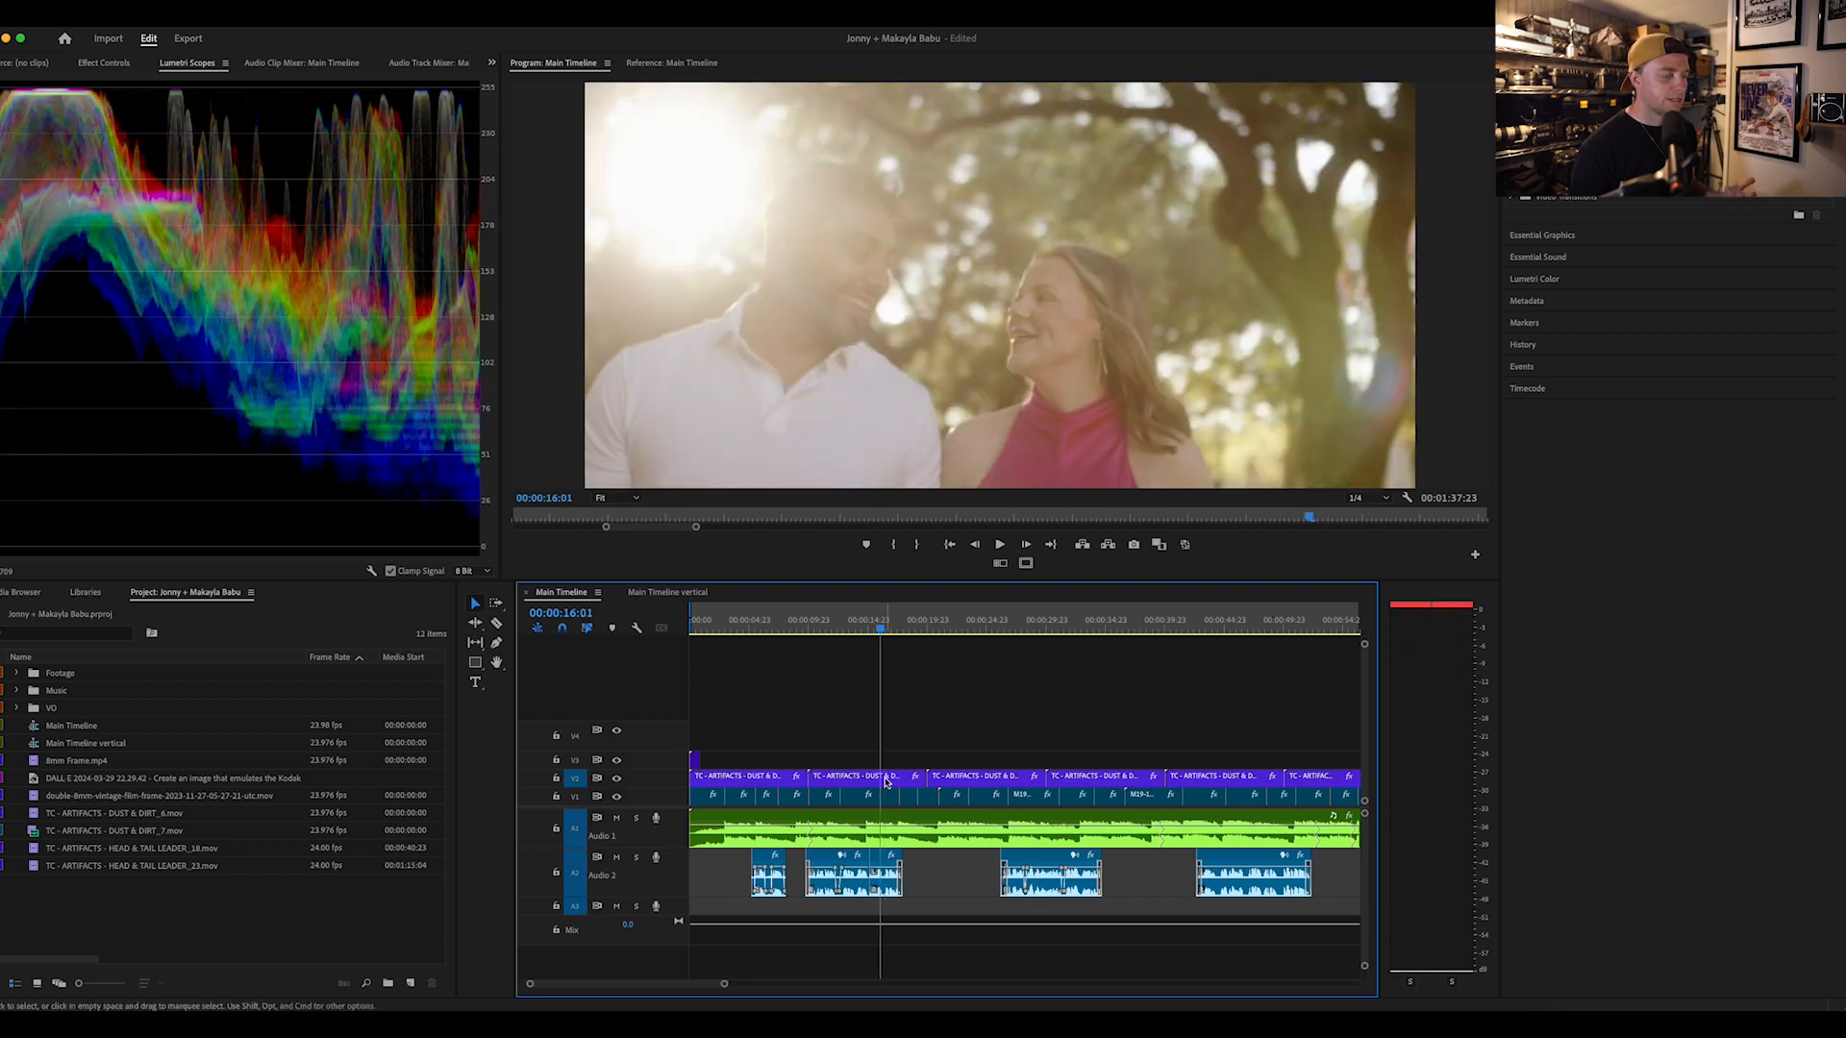
{"action": "left_click_drag", "start_coordinate": [873, 635], "coordinate": [1038, 632]}
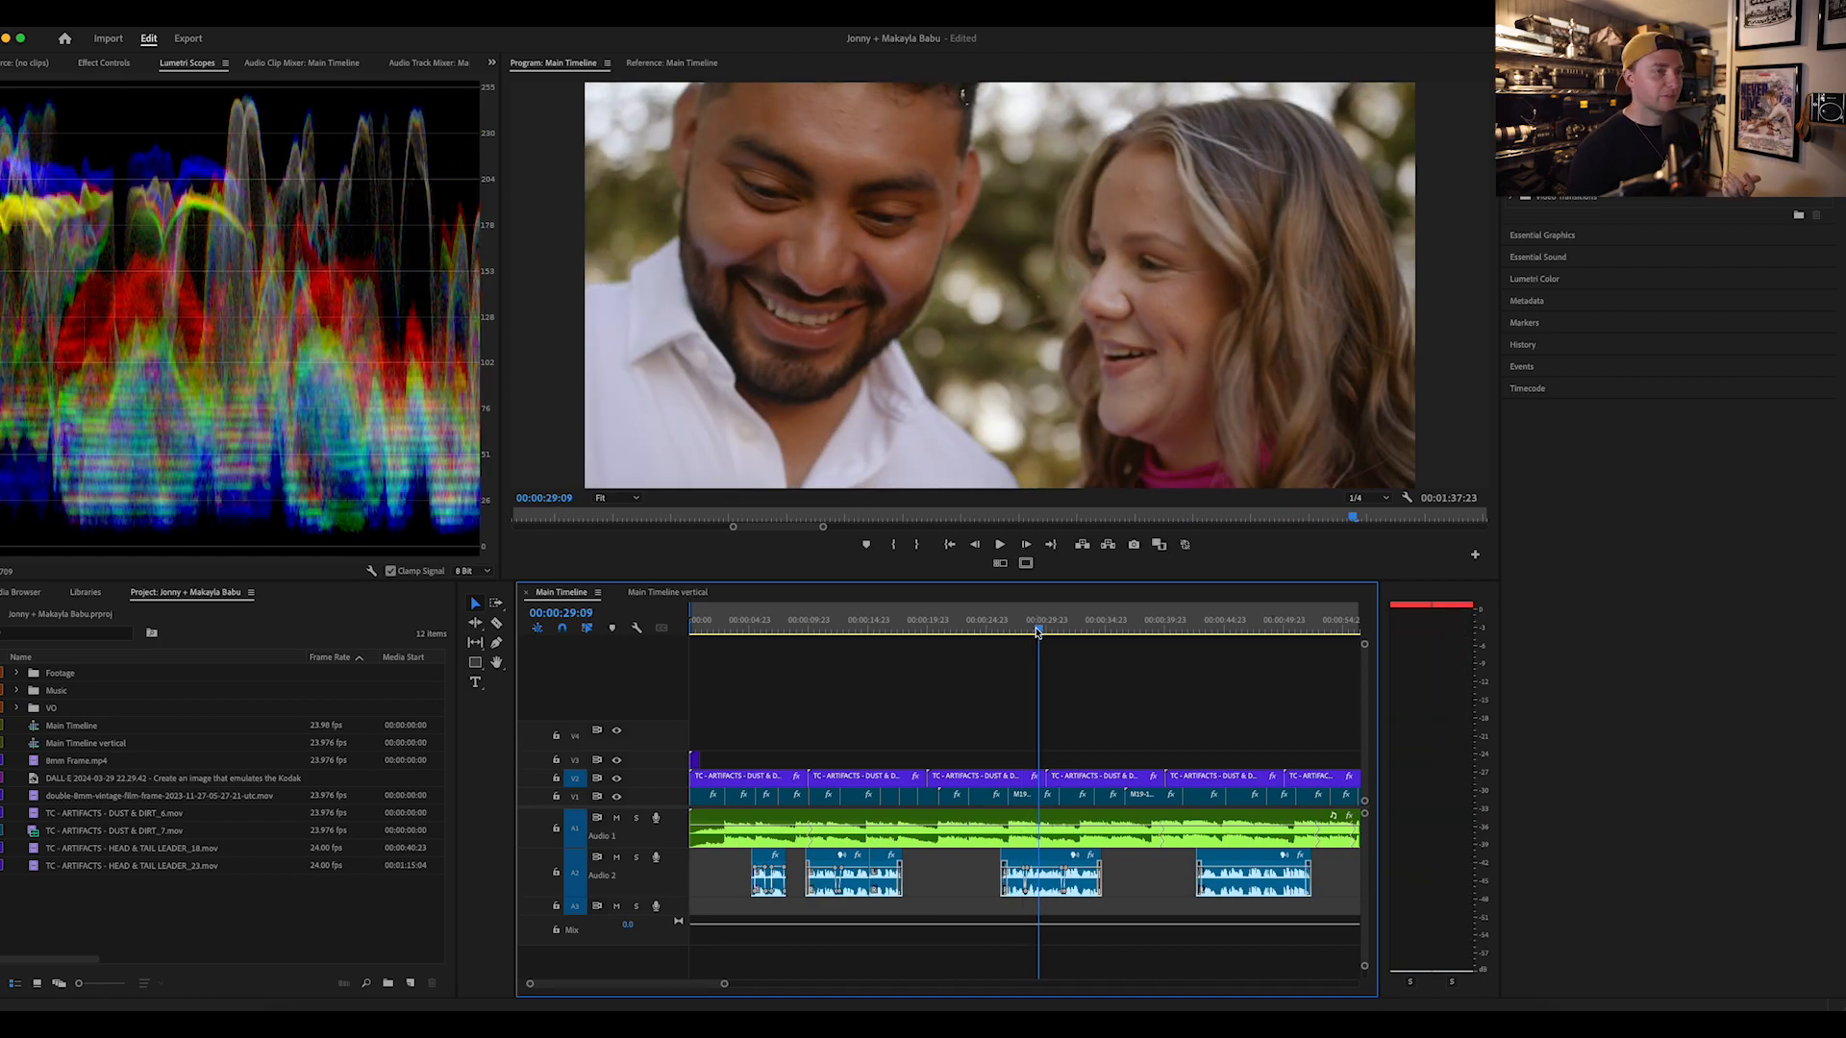
{"action": "left_click_drag", "start_coordinate": [1038, 632], "coordinate": [1185, 629]}
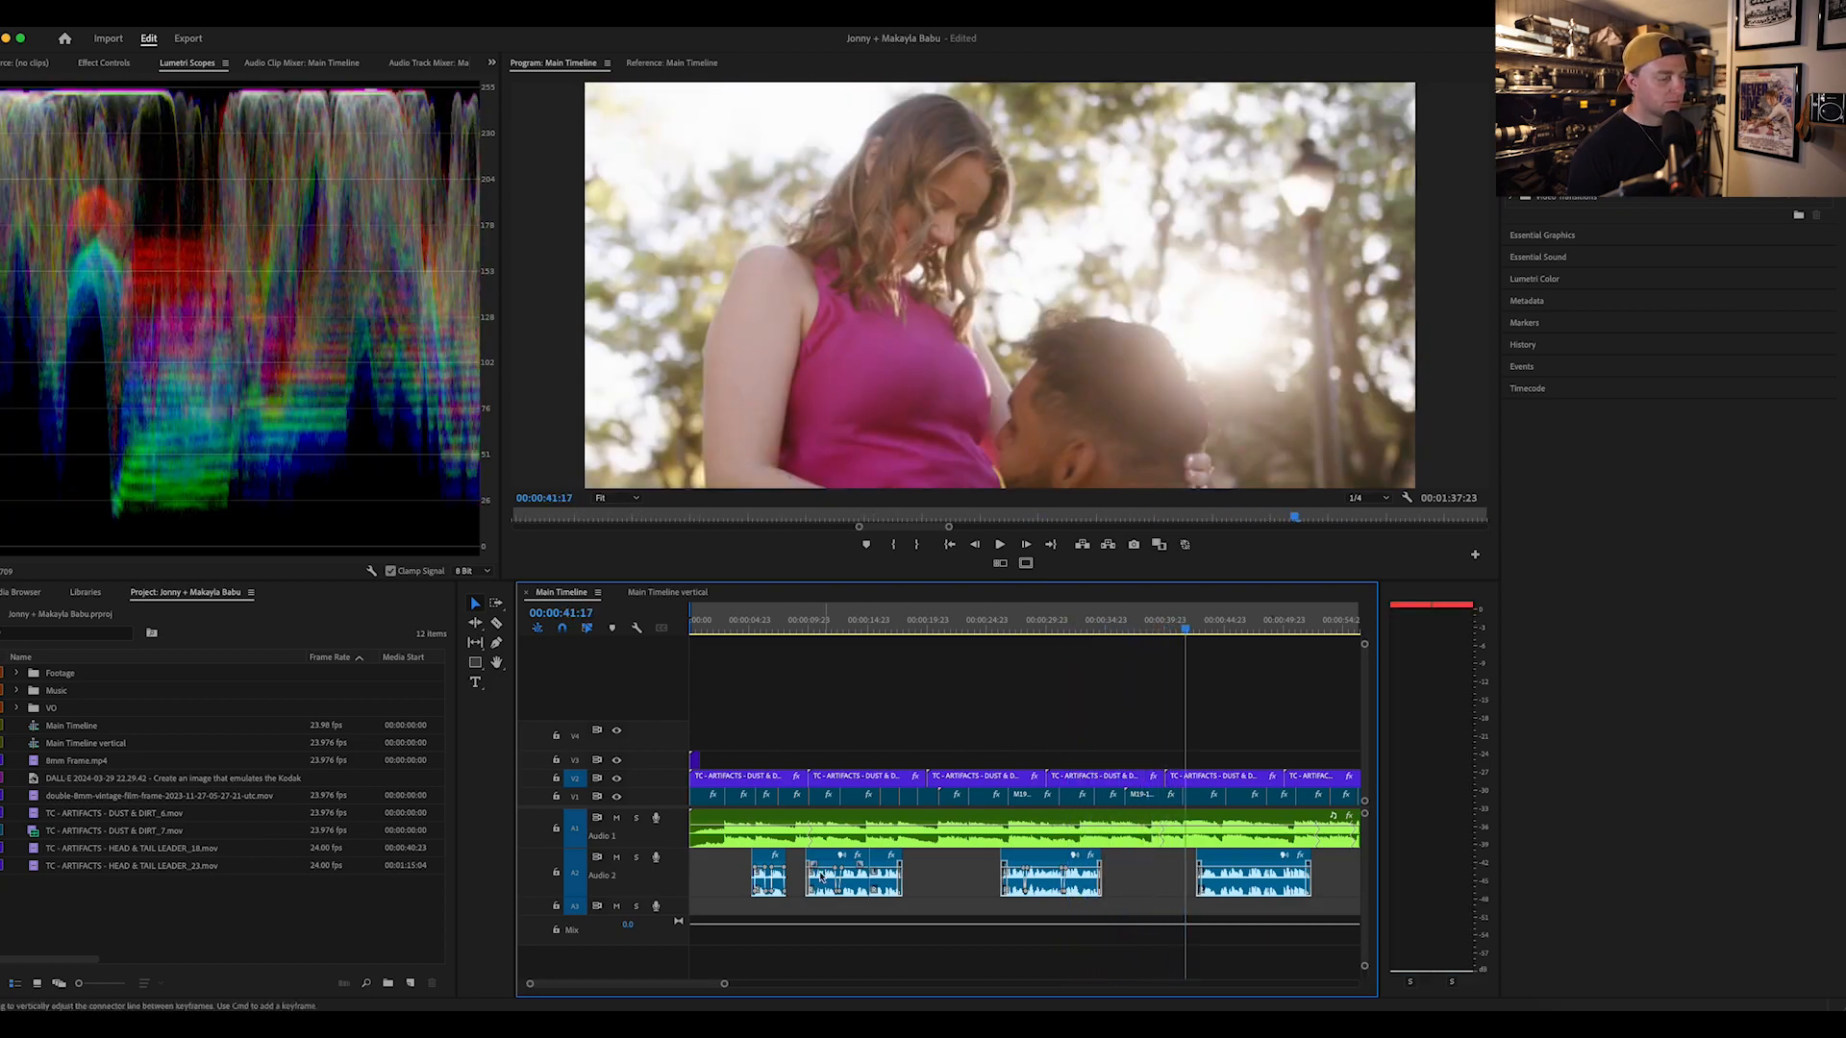
{"action": "left_click_drag", "start_coordinate": [1188, 630], "coordinate": [1227, 626]}
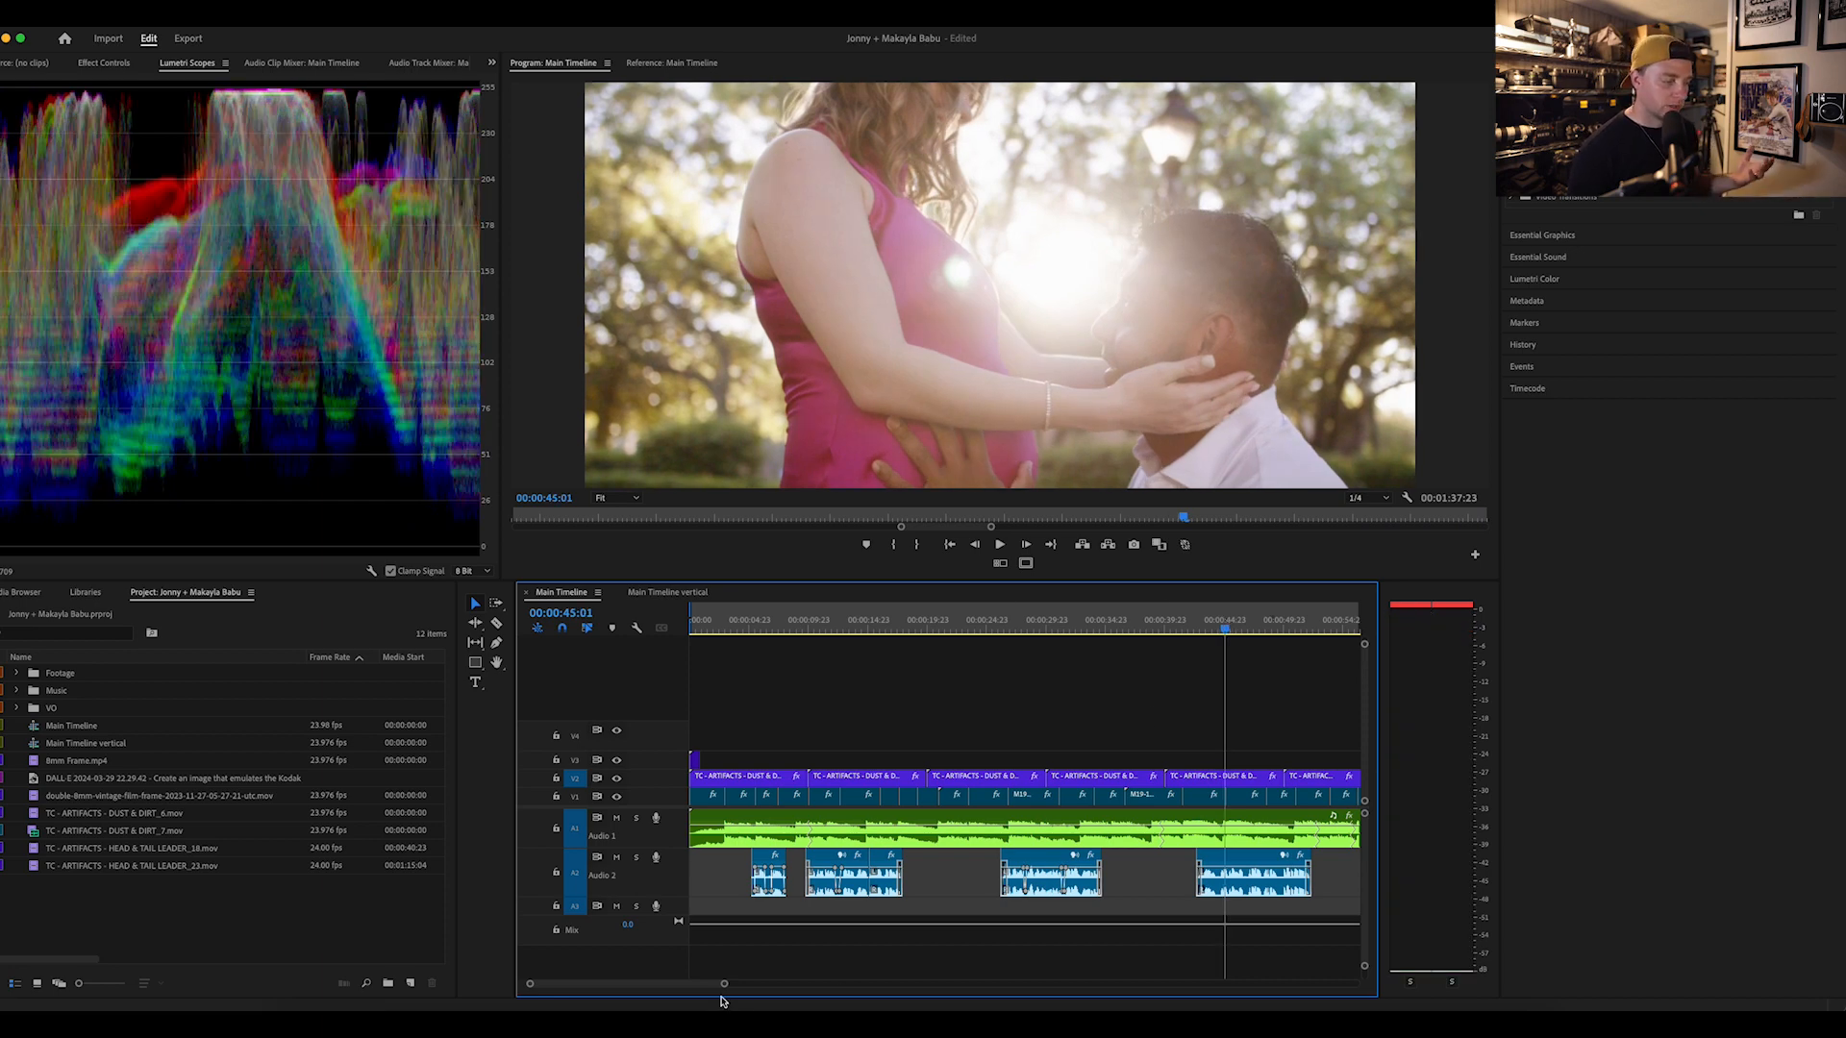
{"action": "left_click_drag", "start_coordinate": [721, 984], "coordinate": [728, 982]}
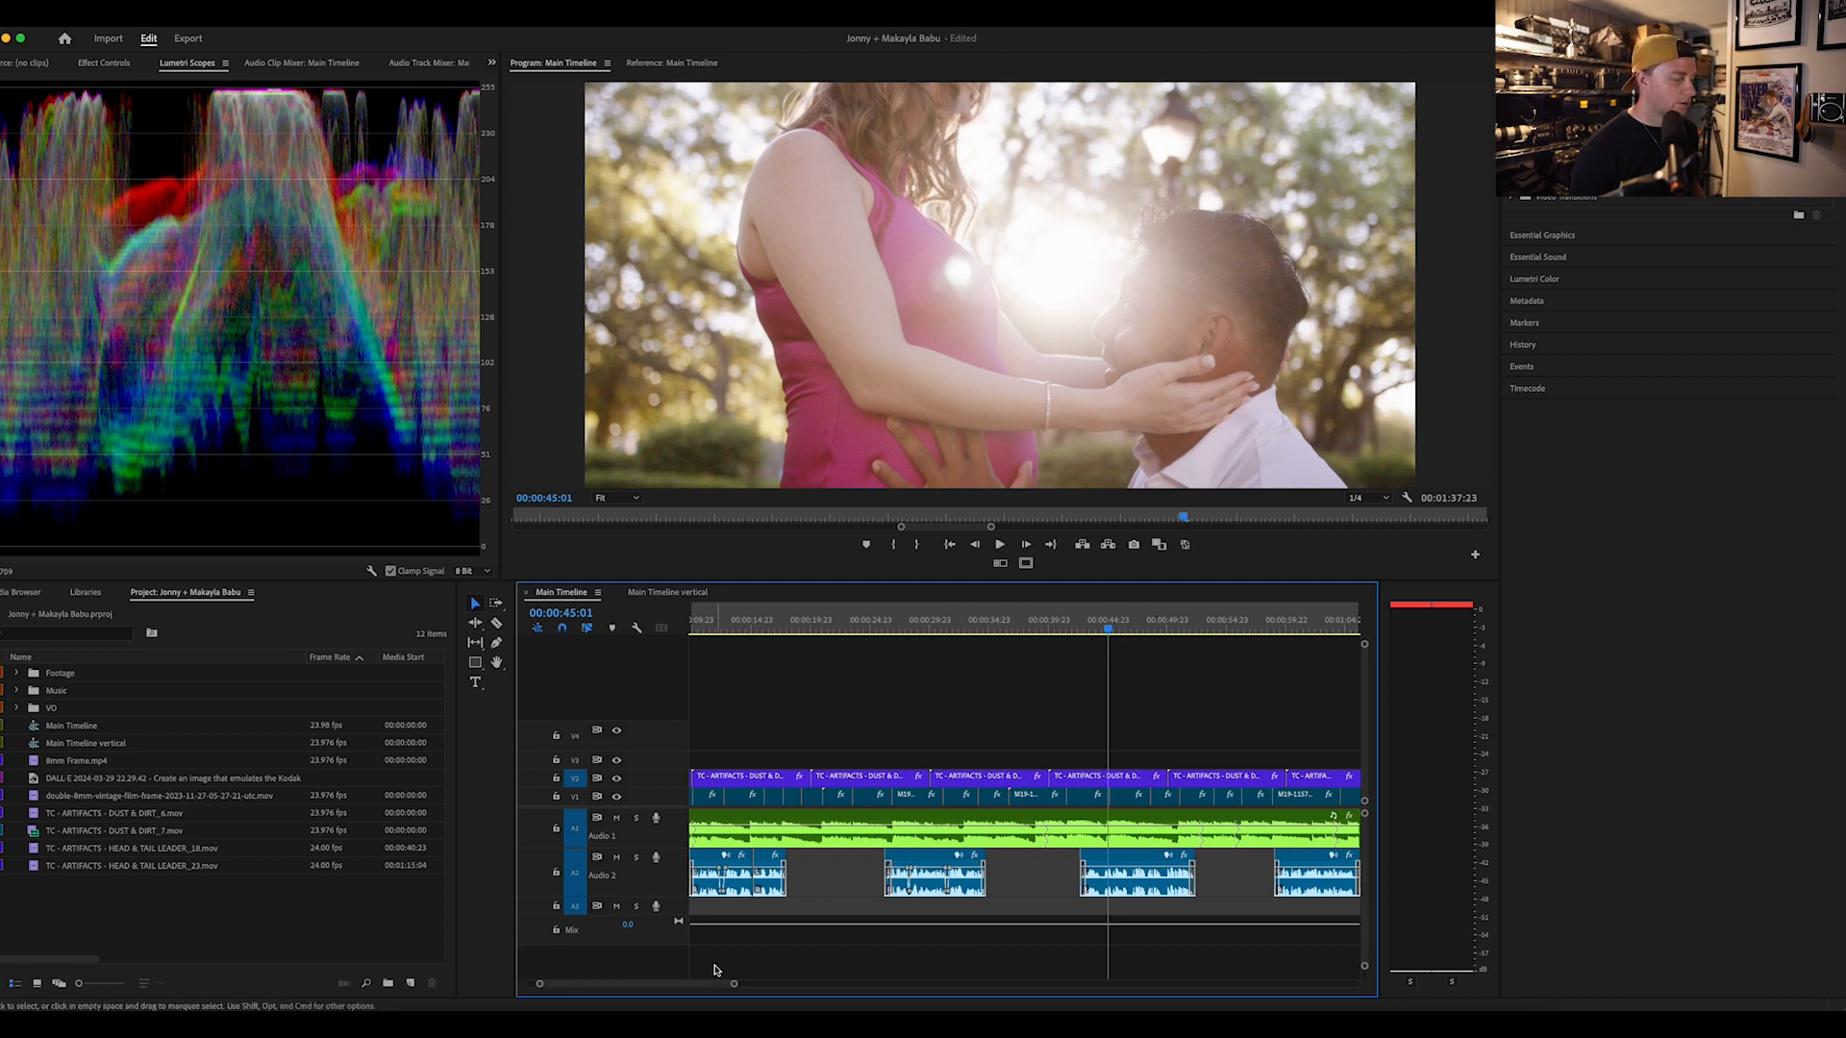
{"action": "left_click_drag", "start_coordinate": [706, 985], "coordinate": [794, 981]}
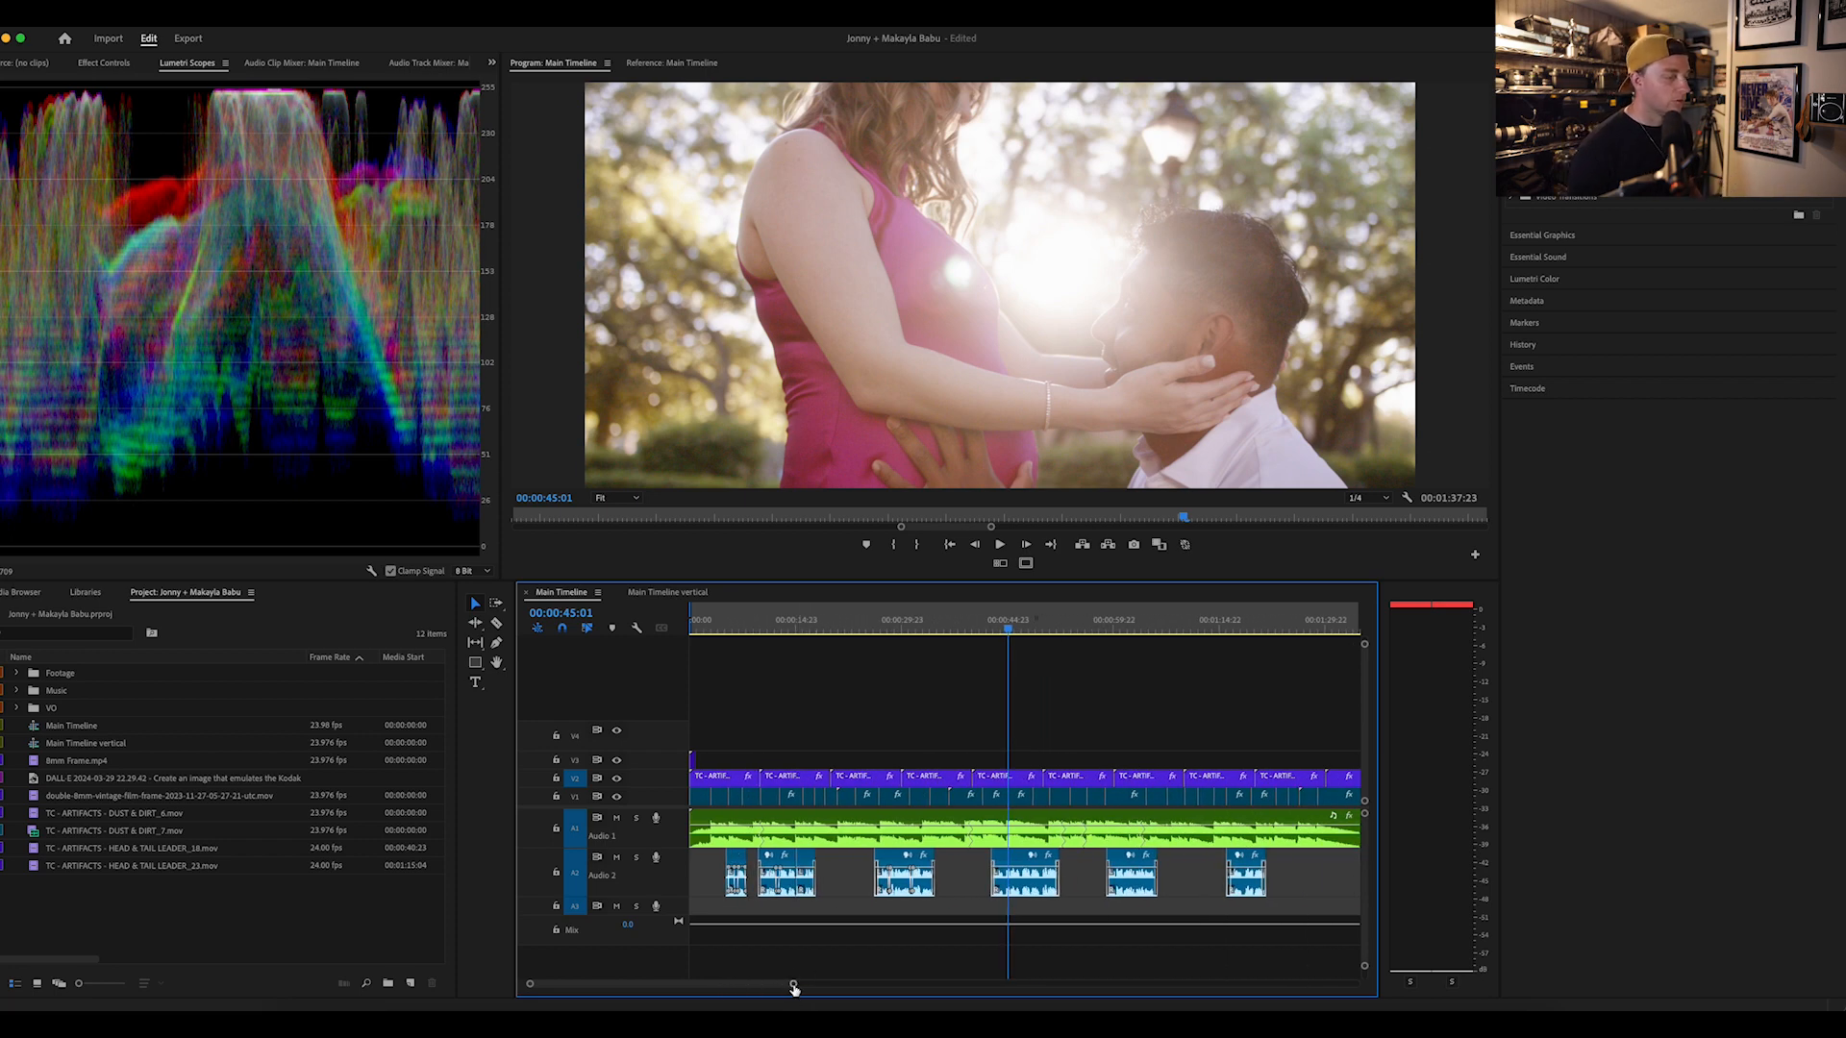
{"action": "left_click_drag", "start_coordinate": [794, 989], "coordinate": [826, 988]}
Step: Open the Main Timeline vertical sequence and preview its opening clips
{"action": "left_click", "coordinate": [661, 596]}
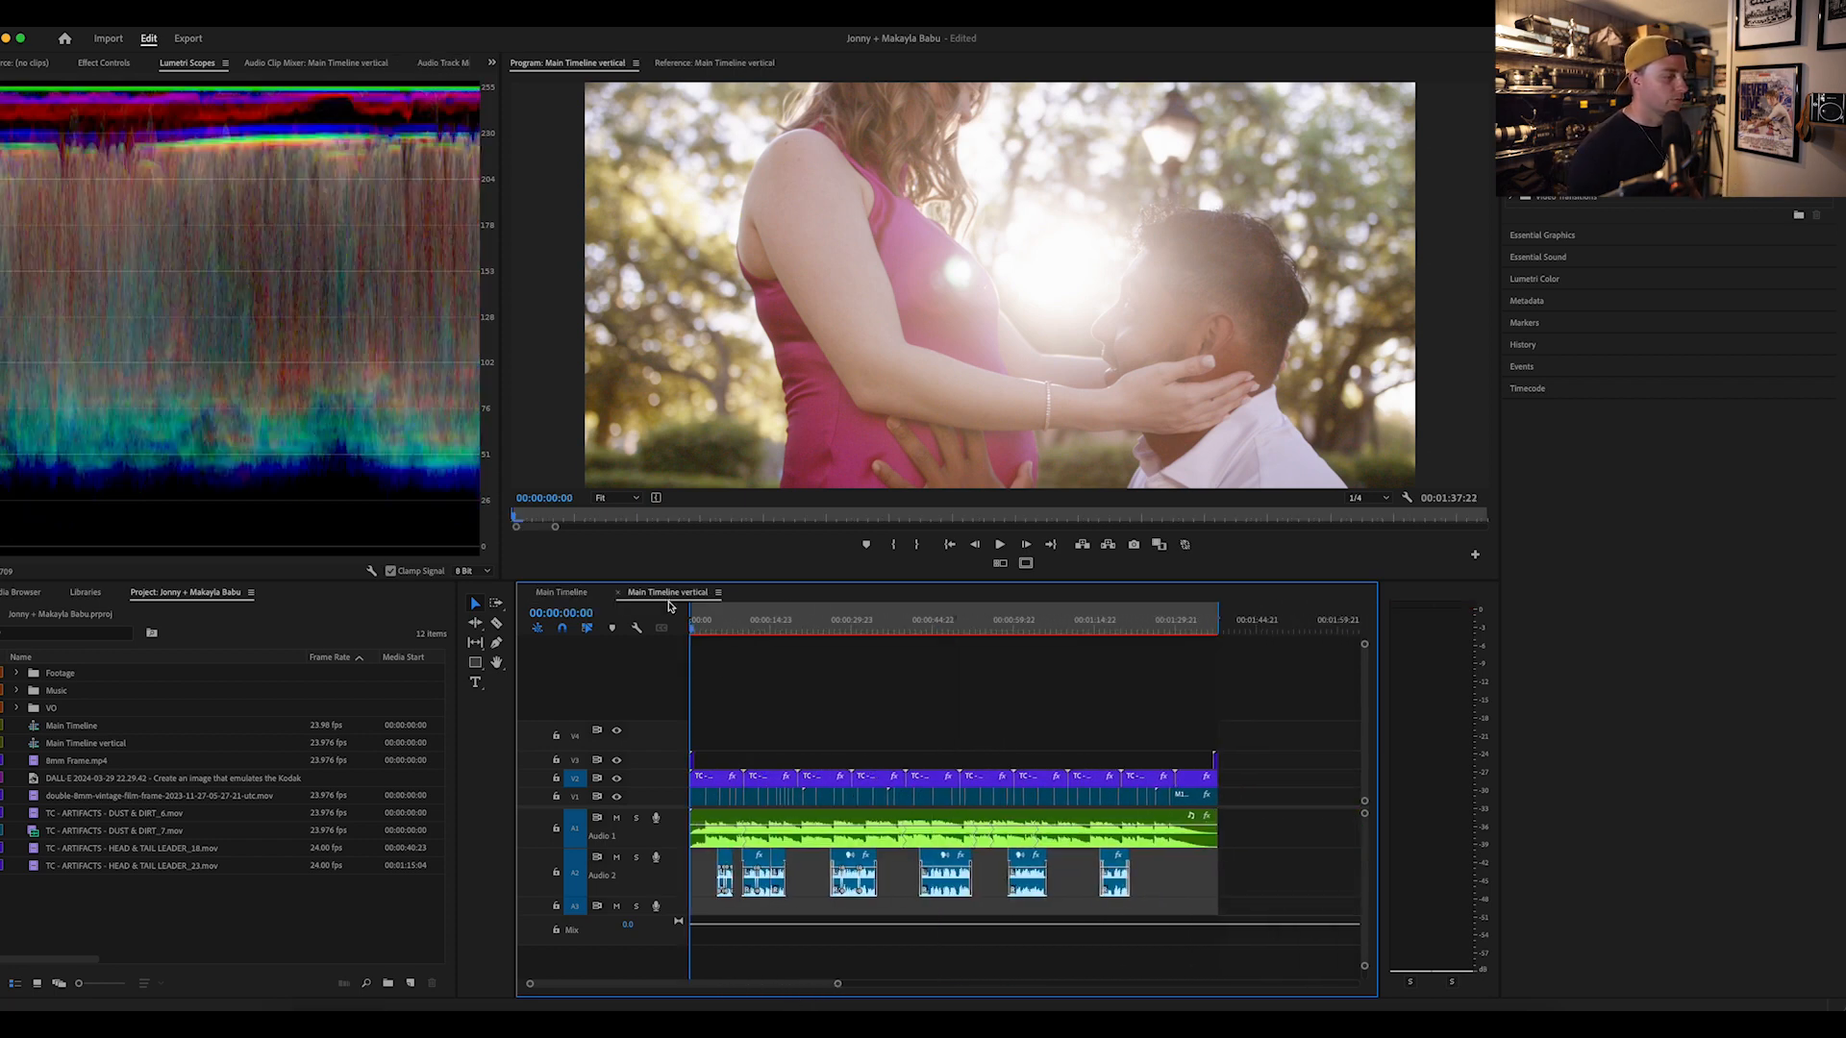
{"action": "left_click_drag", "start_coordinate": [693, 634], "coordinate": [704, 628]}
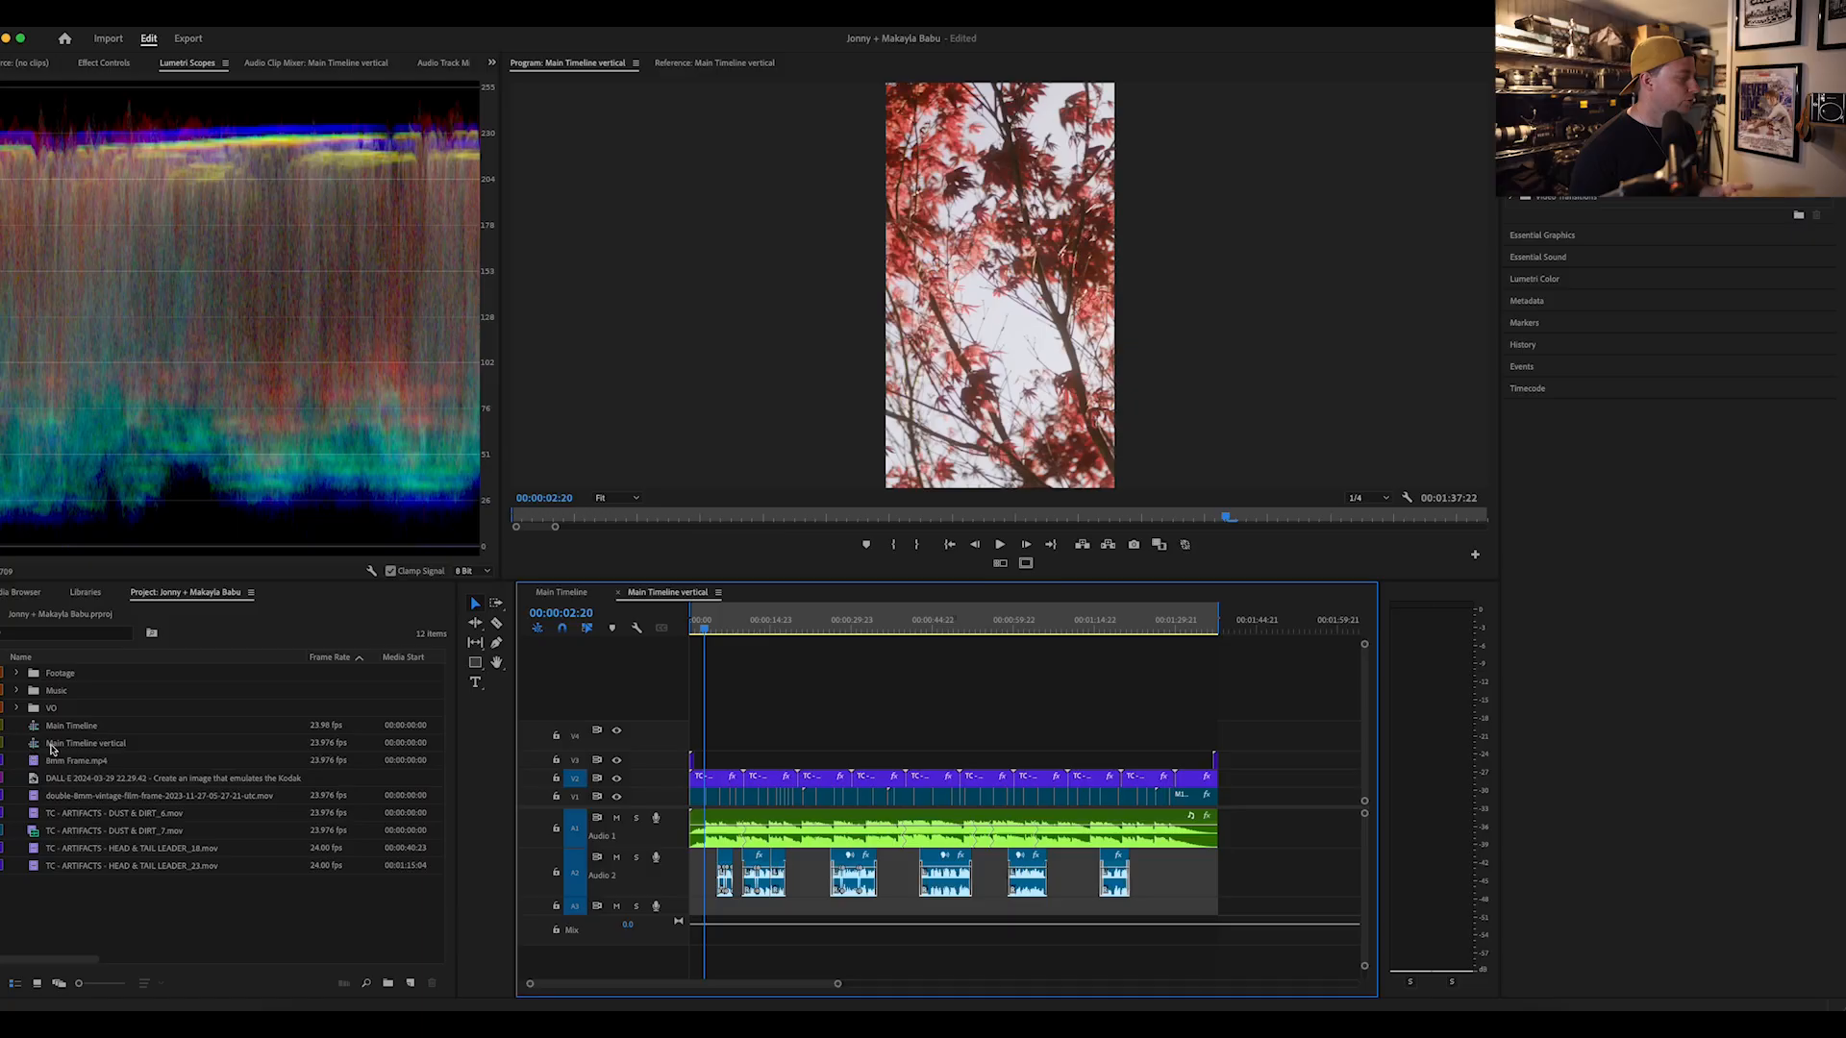
{"action": "left_click", "coordinate": [80, 729]}
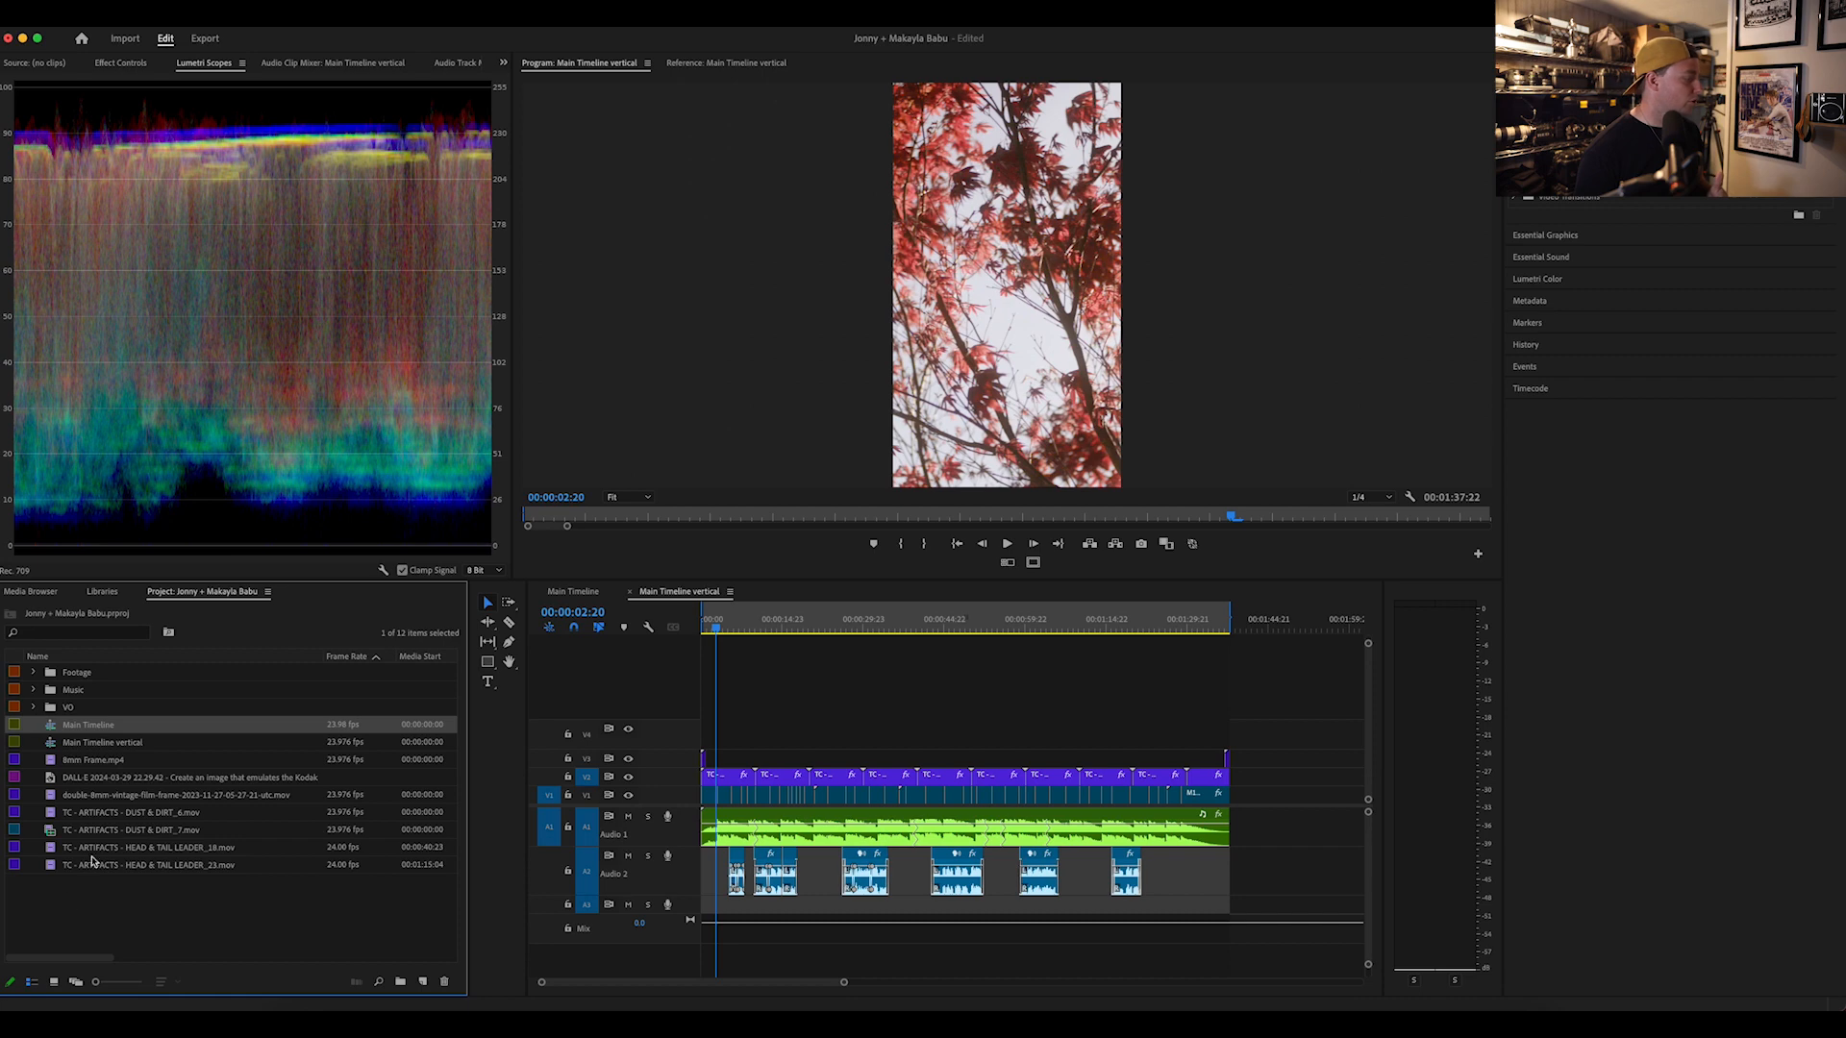
{"action": "left_click", "coordinate": [74, 928]}
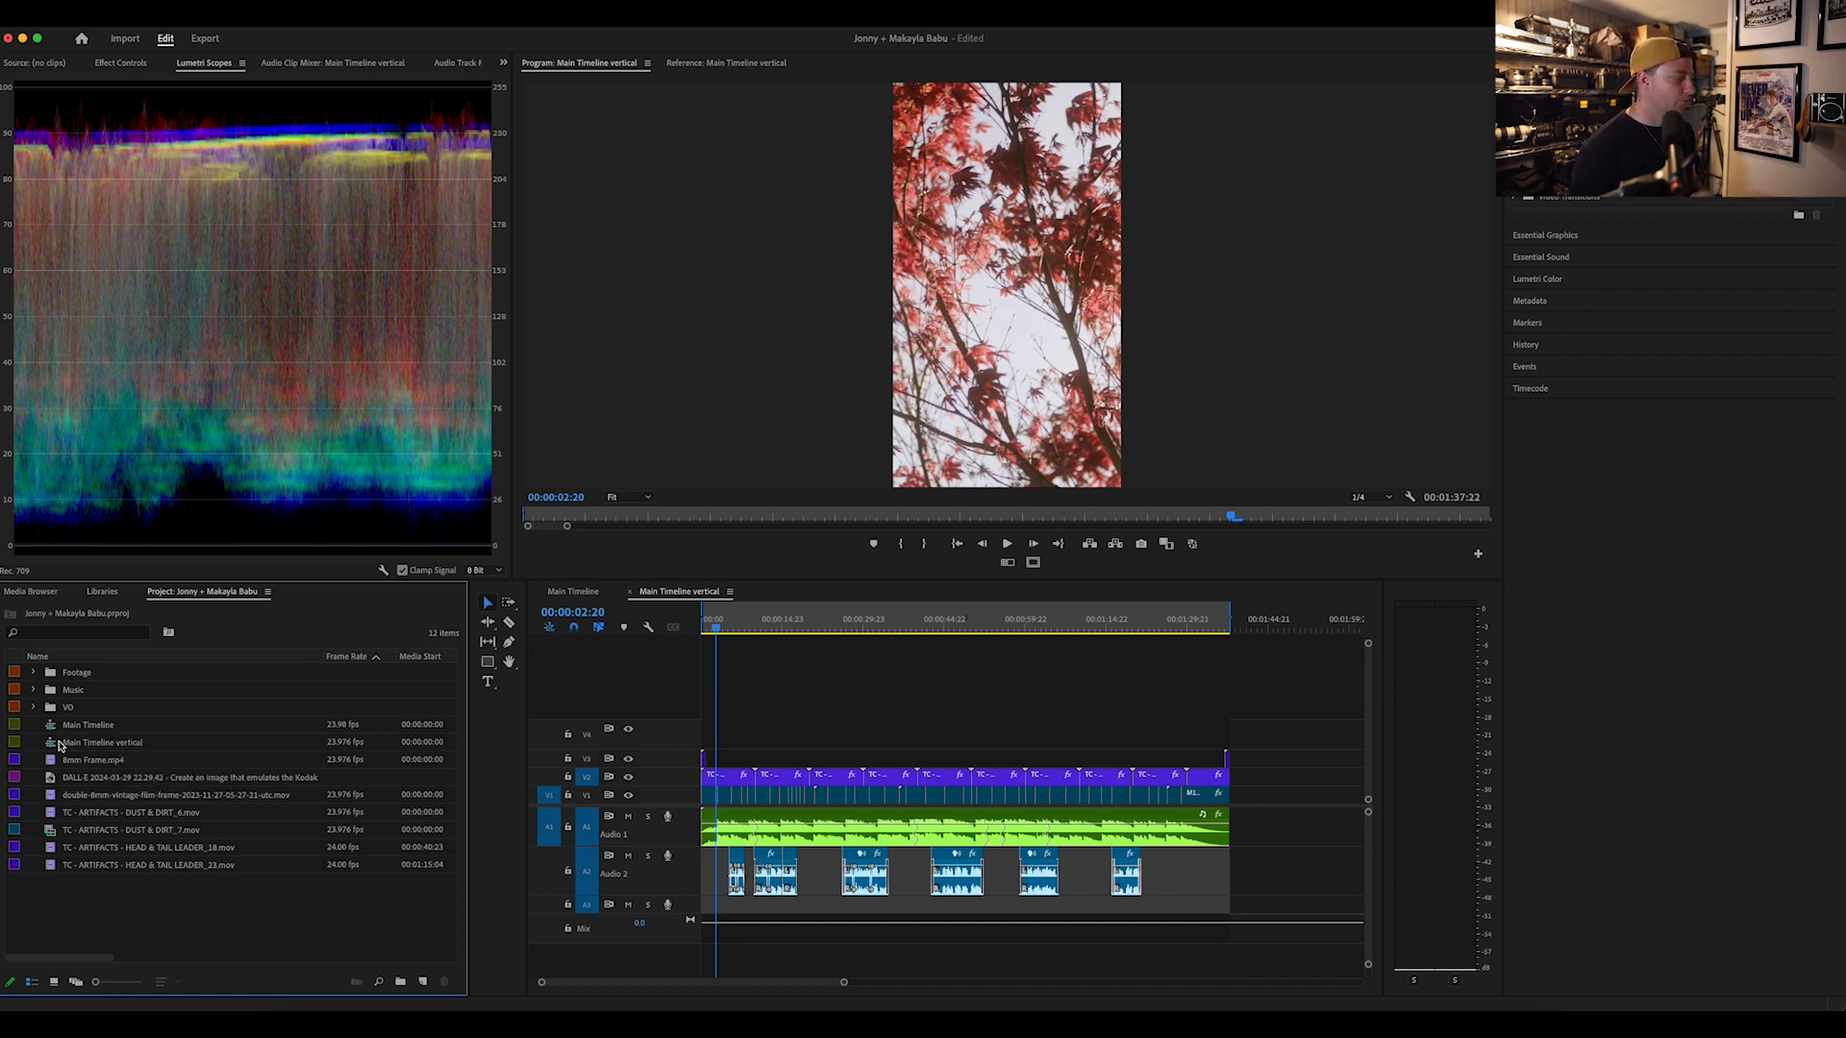
{"action": "left_click", "coordinate": [116, 743]}
{"action": "left_click", "coordinate": [730, 642]}
{"action": "key", "text": "space"}
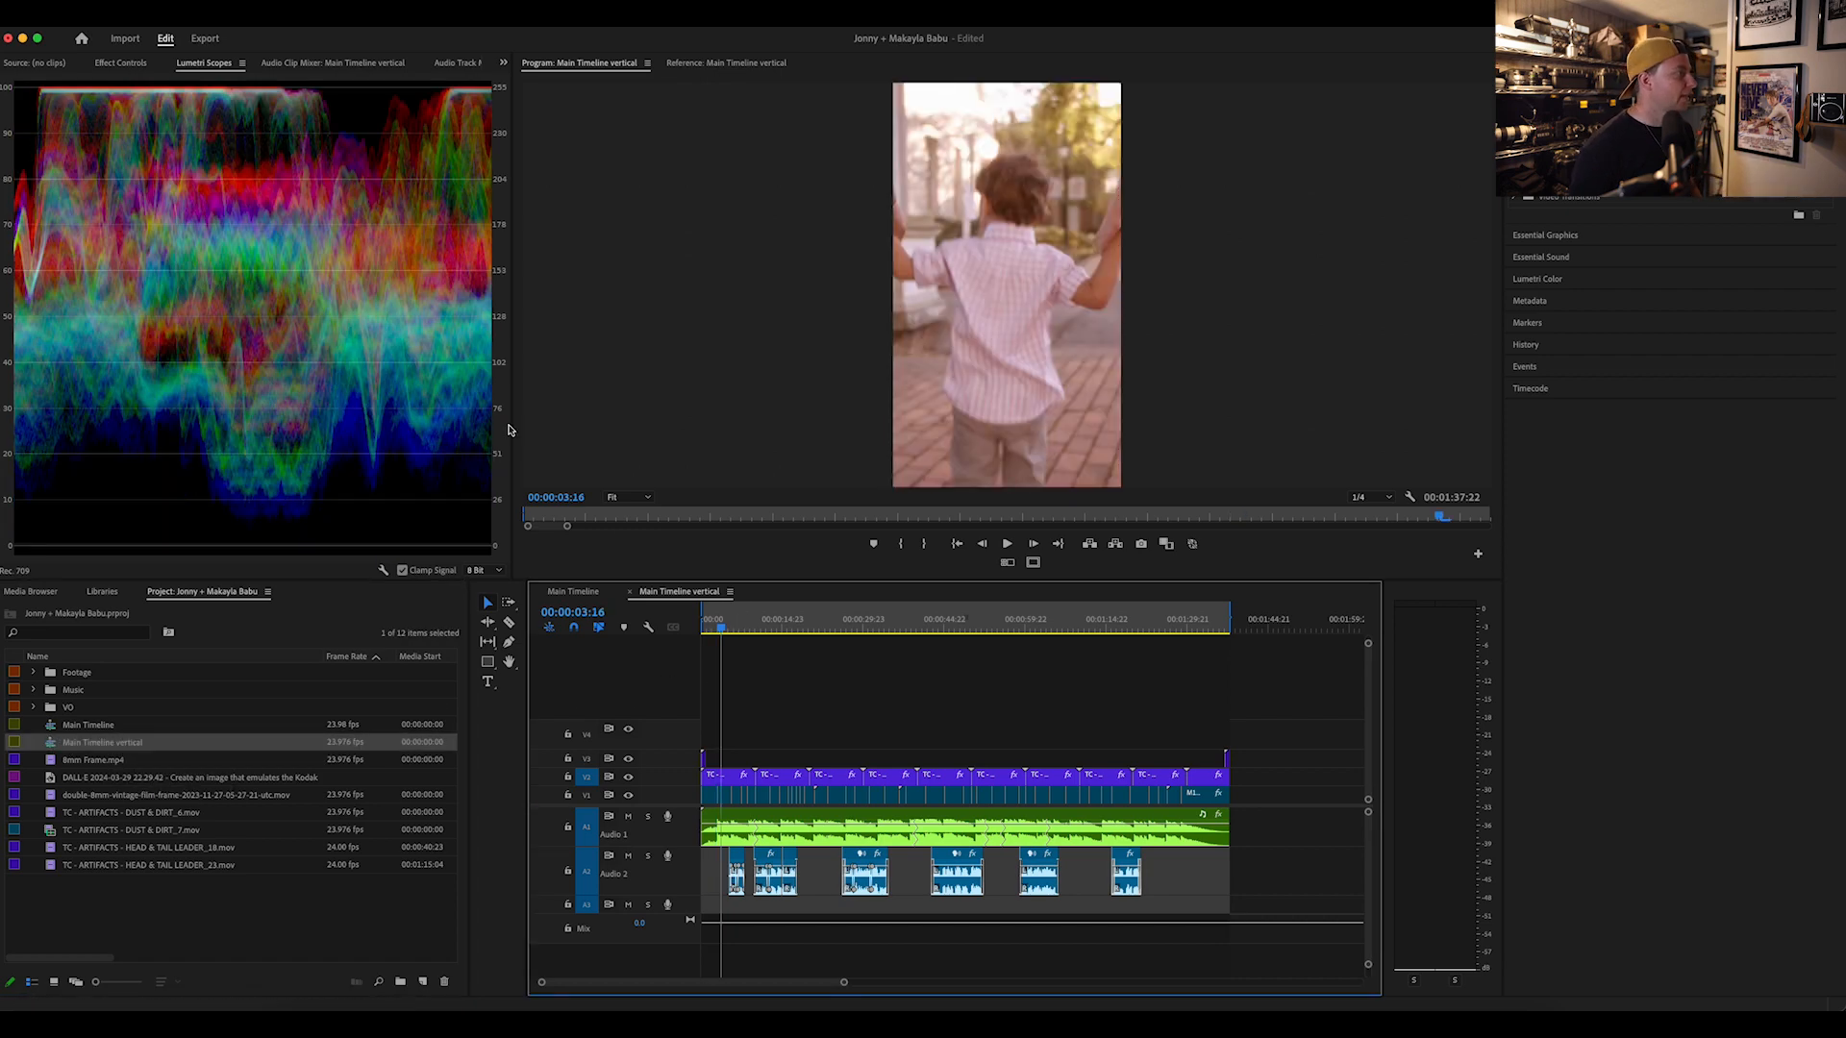
Step: Check the frame size in the sequence settings of Main Timeline vertical
{"action": "left_click", "coordinate": [231, 10]}
{"action": "left_click", "coordinate": [255, 37]}
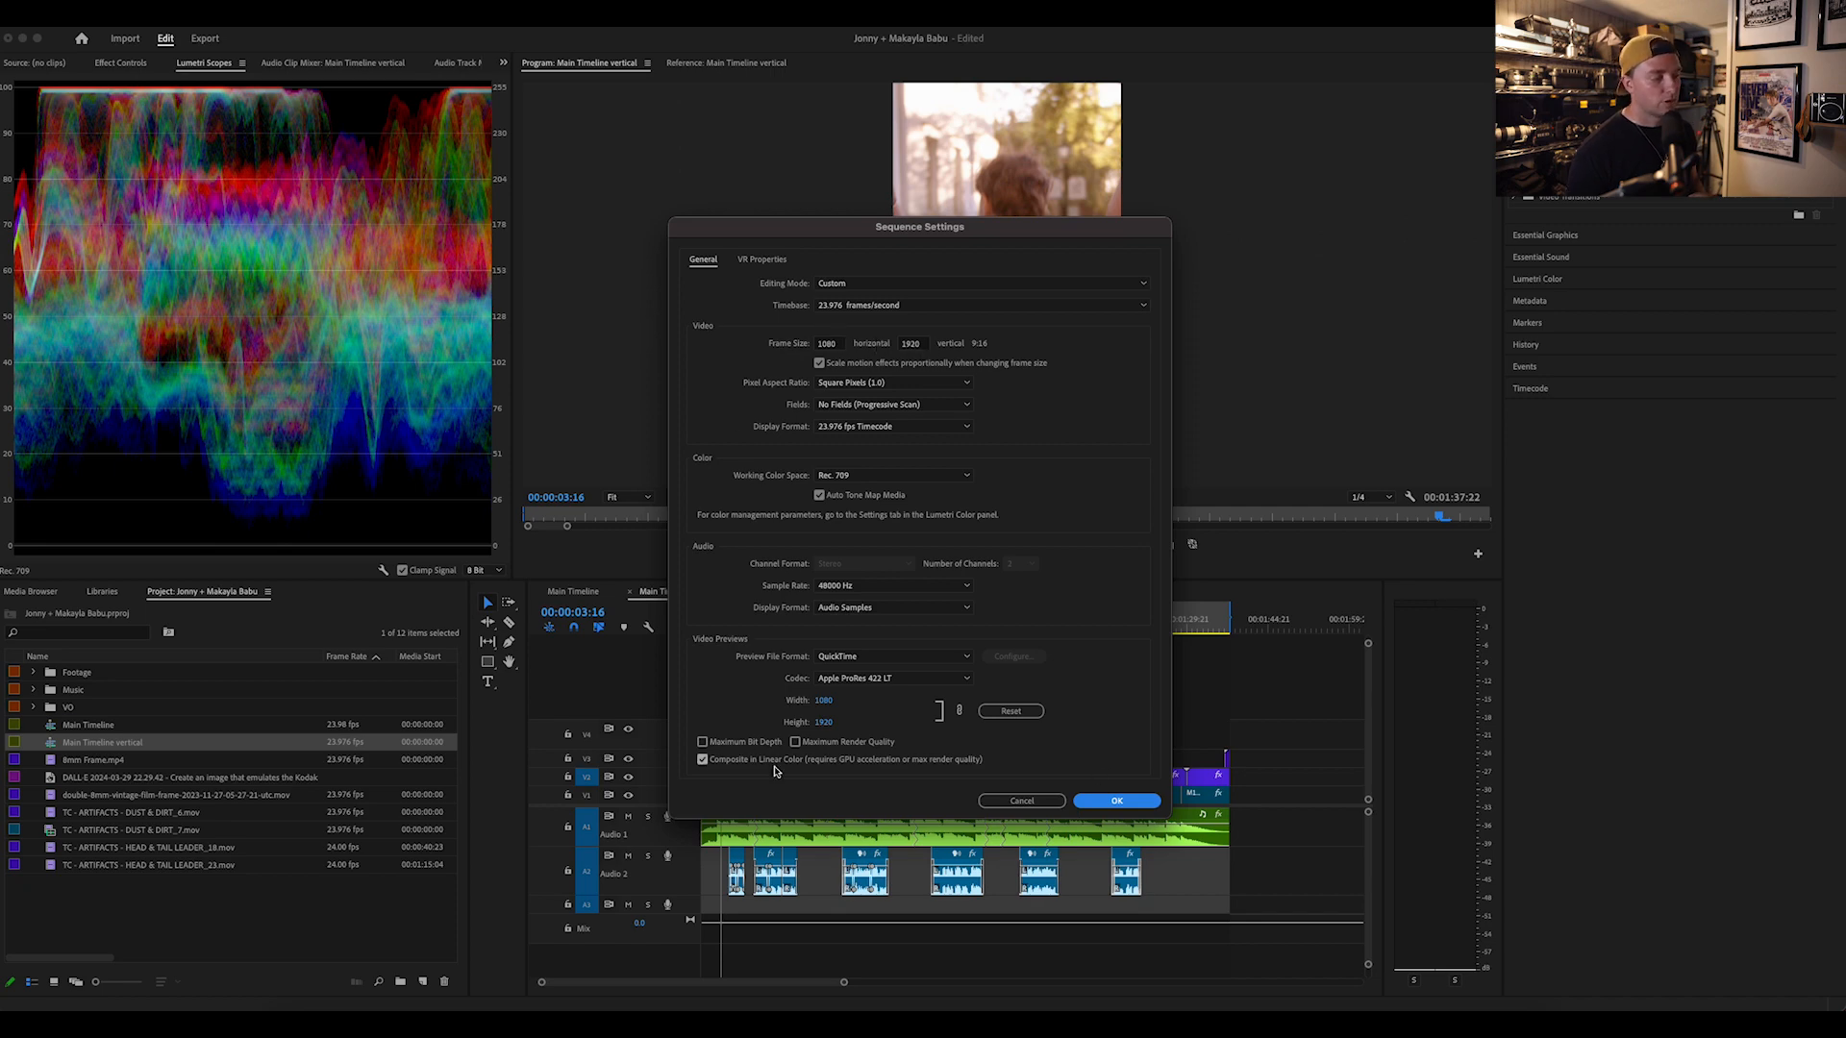
{"action": "left_click", "coordinate": [1117, 801]}
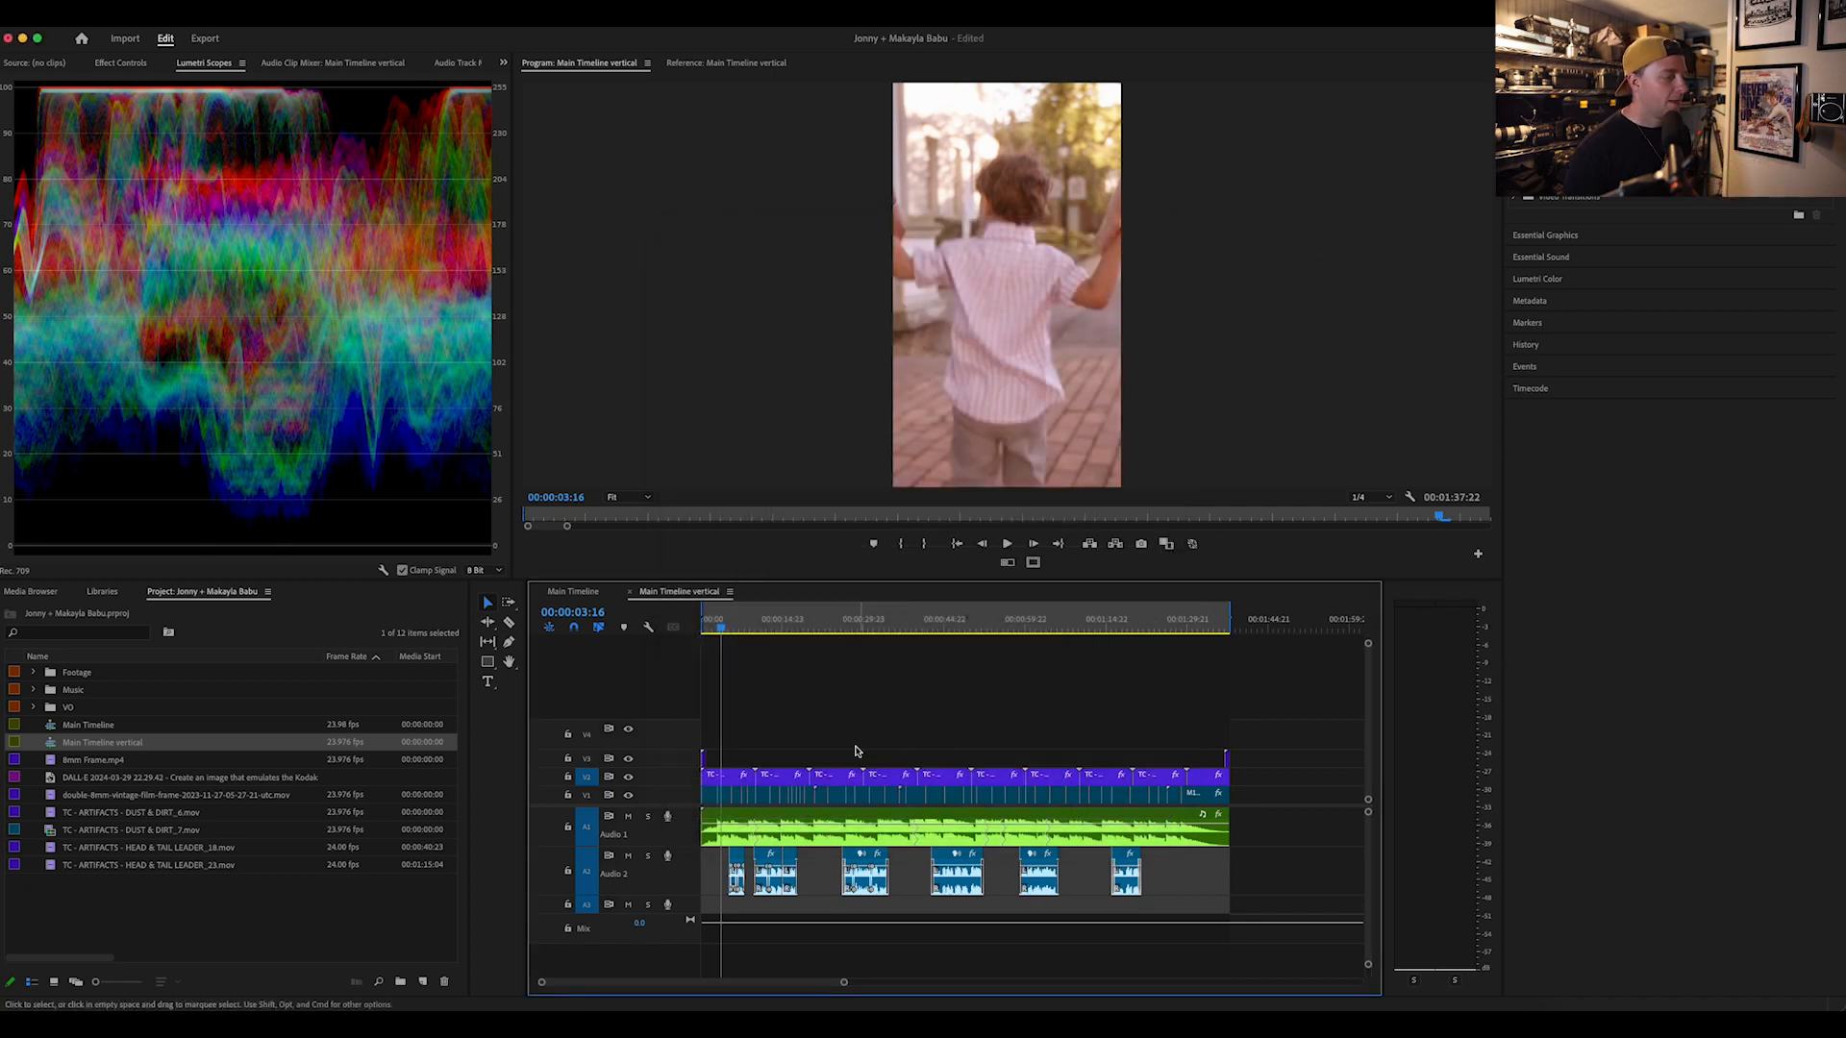
Step: Set the horizontal position of the clip at 00:00:15:10 in the vertical sequence to 291 to reframe the woman
{"action": "left_click_drag", "start_coordinate": [721, 627], "coordinate": [760, 630]}
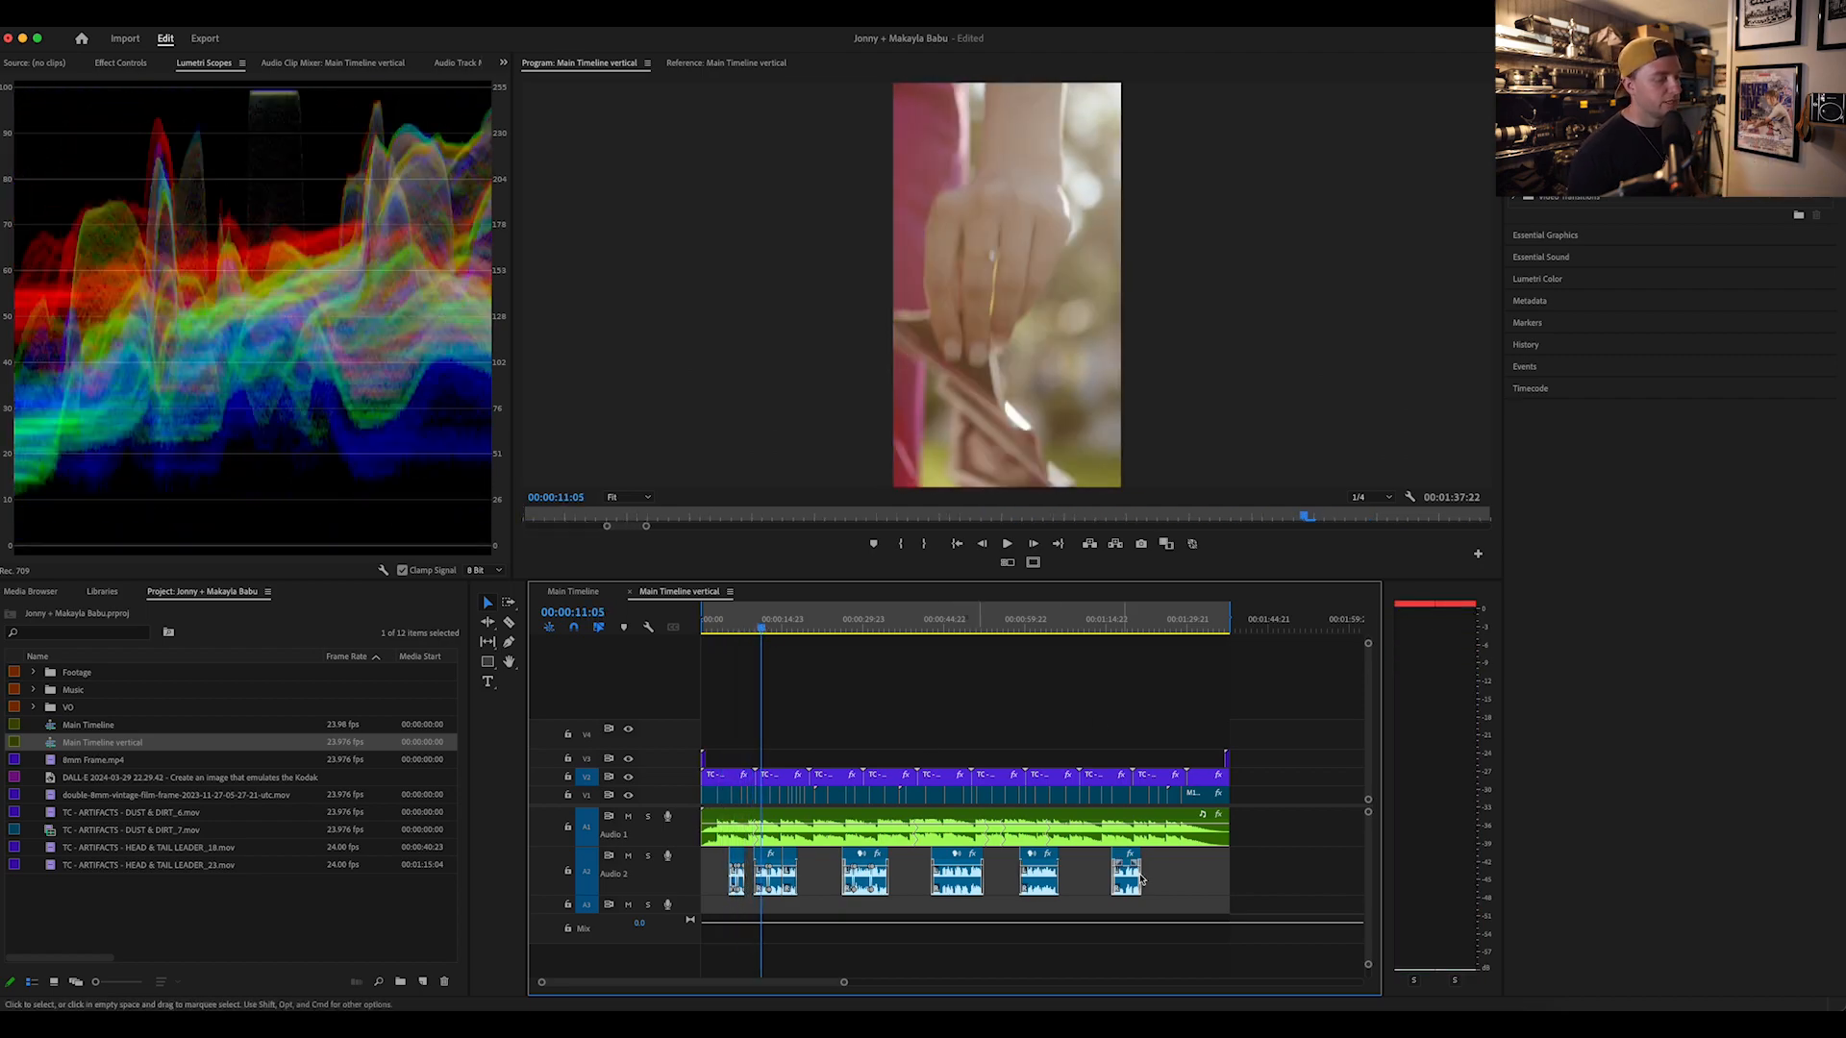
{"action": "left_click_drag", "start_coordinate": [761, 629], "coordinate": [784, 630]}
{"action": "left_click", "coordinate": [787, 798]}
{"action": "left_click", "coordinate": [122, 63]}
{"action": "left_click_drag", "start_coordinate": [123, 139], "coordinate": [173, 140]}
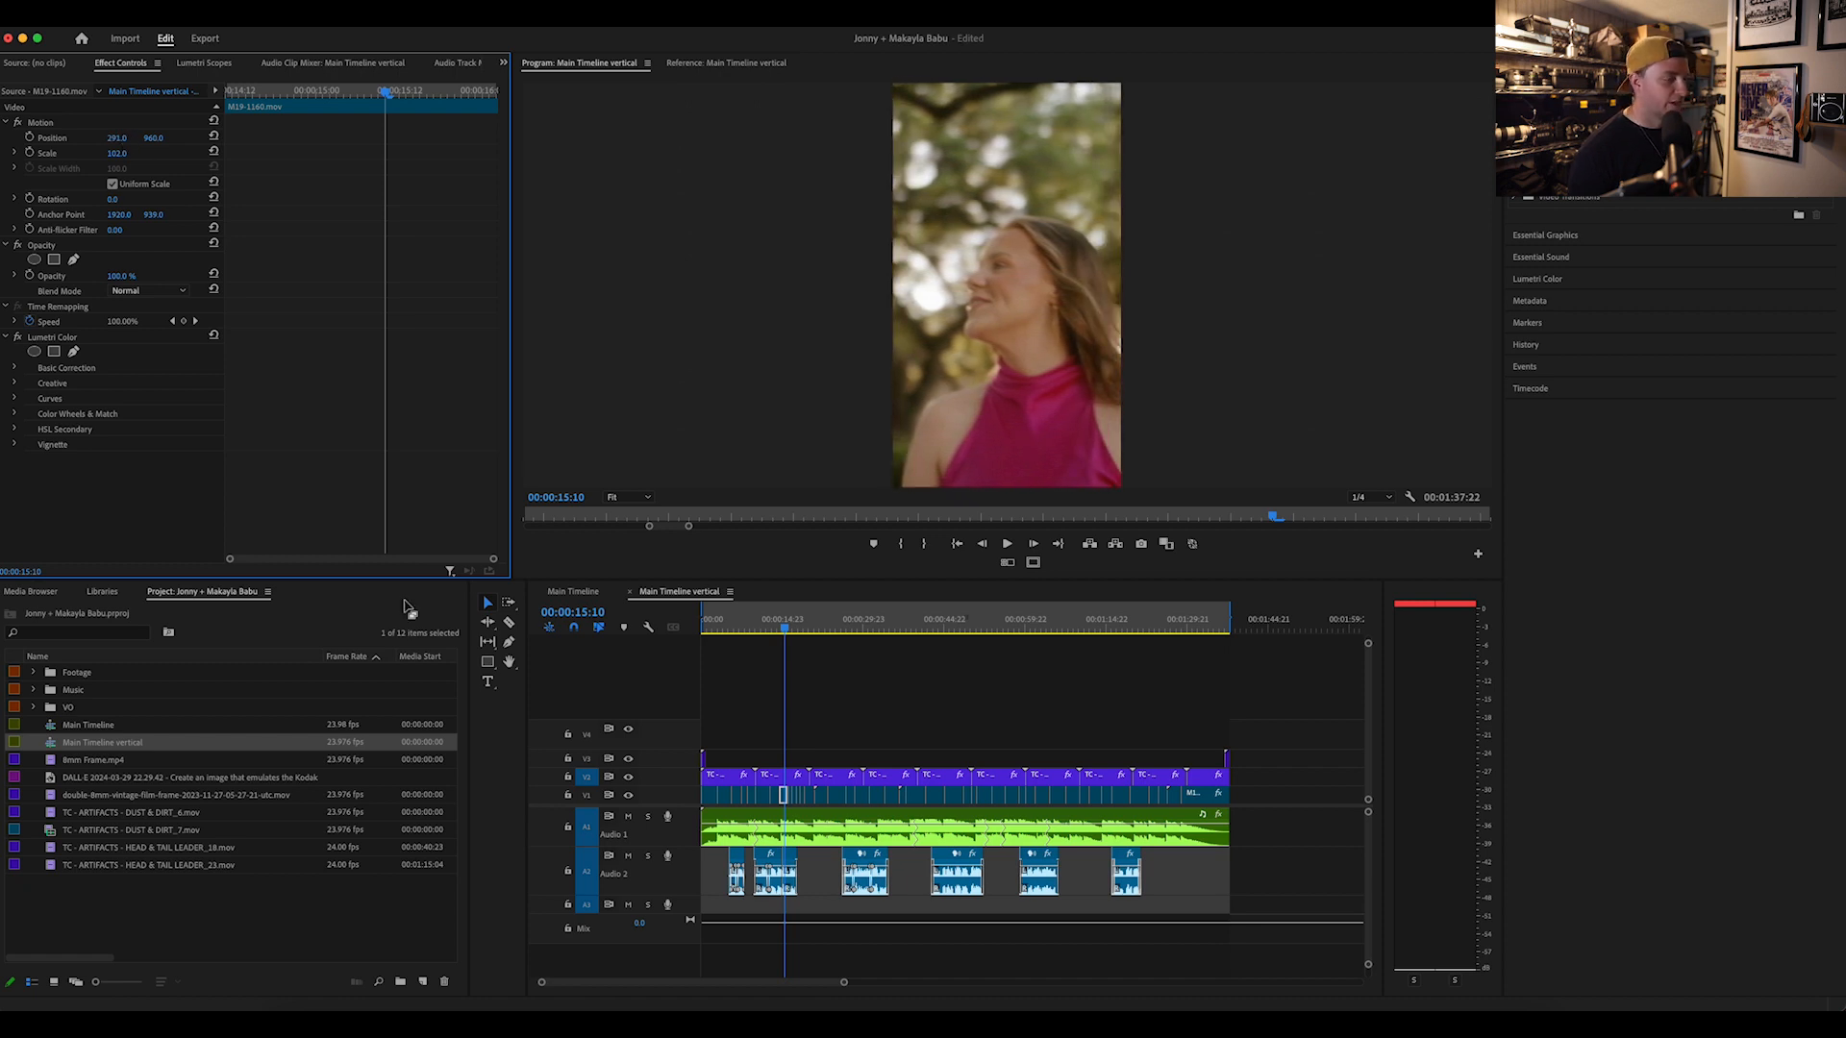
Step: Play the vertical sequence from the cut before the reframed clip to check its framing
{"action": "left_click", "coordinate": [780, 623]}
{"action": "left_click_drag", "start_coordinate": [779, 623], "coordinate": [779, 625]}
{"action": "key", "text": "equal"}
{"action": "key", "text": "equal"}
{"action": "key", "text": "equal"}
{"action": "key", "text": "equal"}
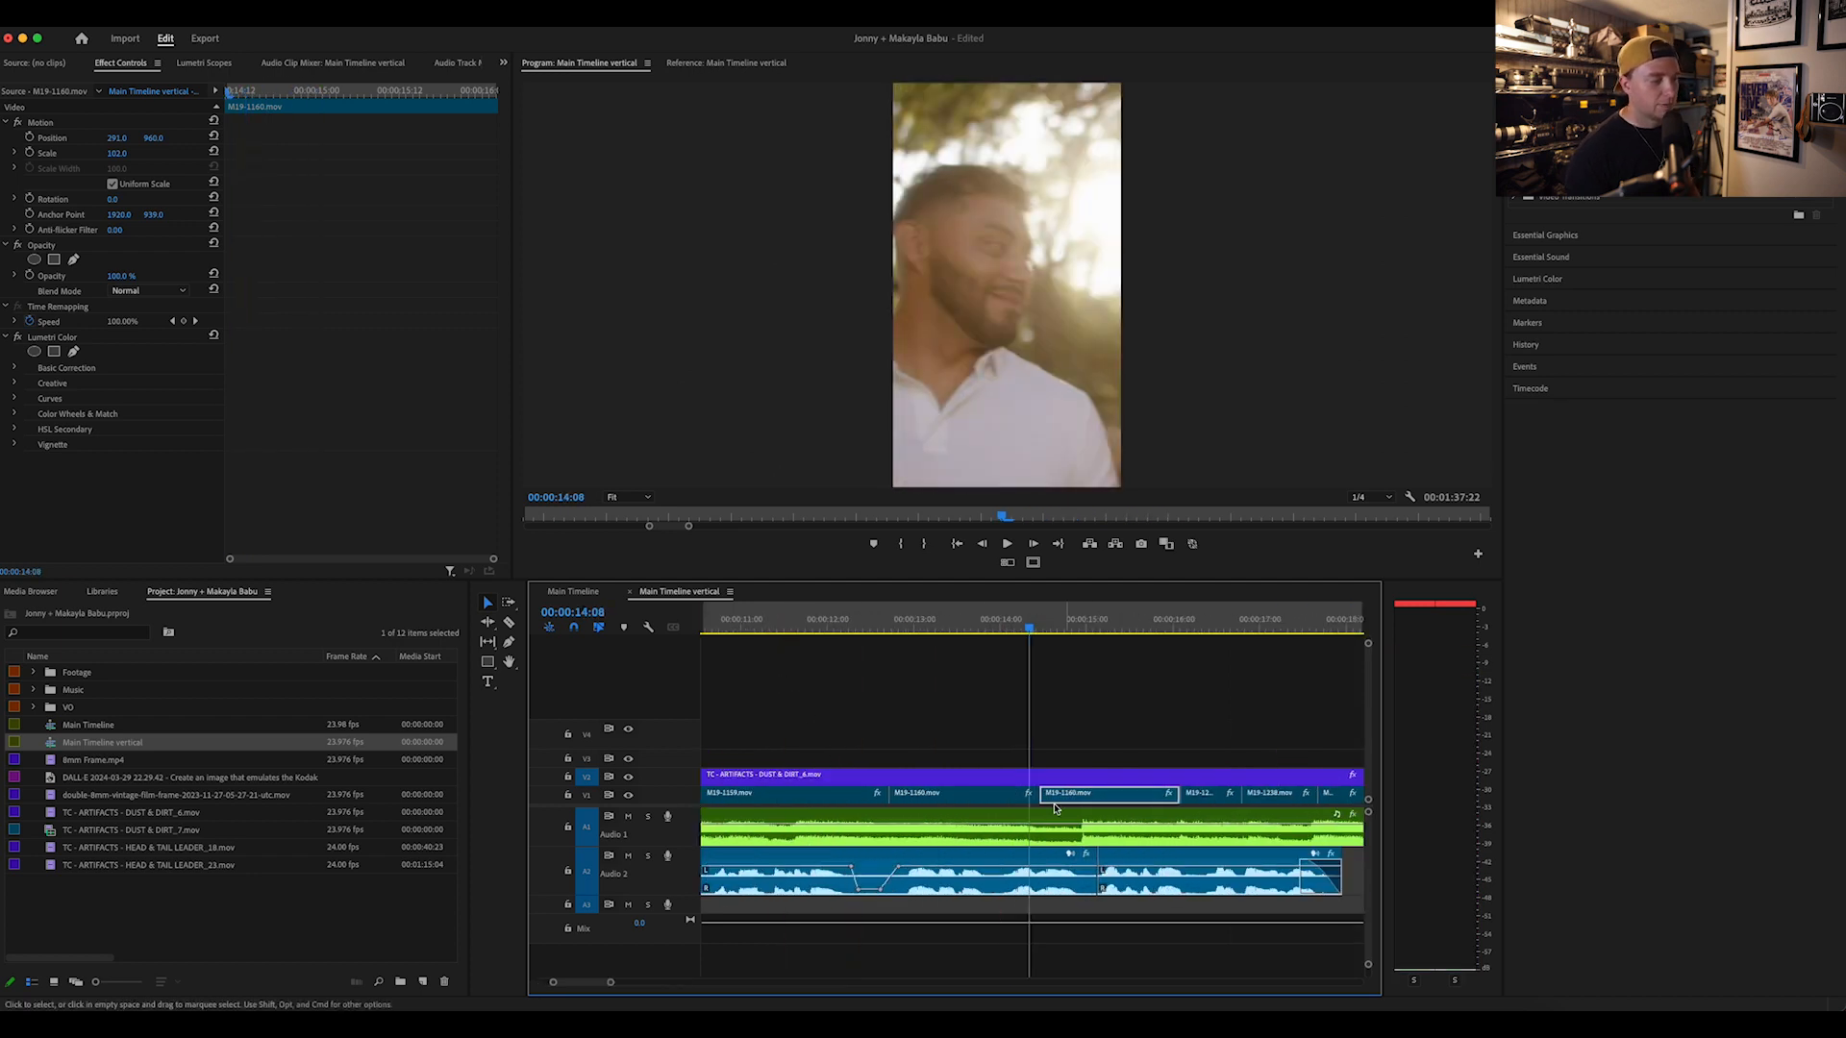
{"action": "left_click_drag", "start_coordinate": [1028, 647], "coordinate": [1067, 635]}
{"action": "key", "text": "space"}
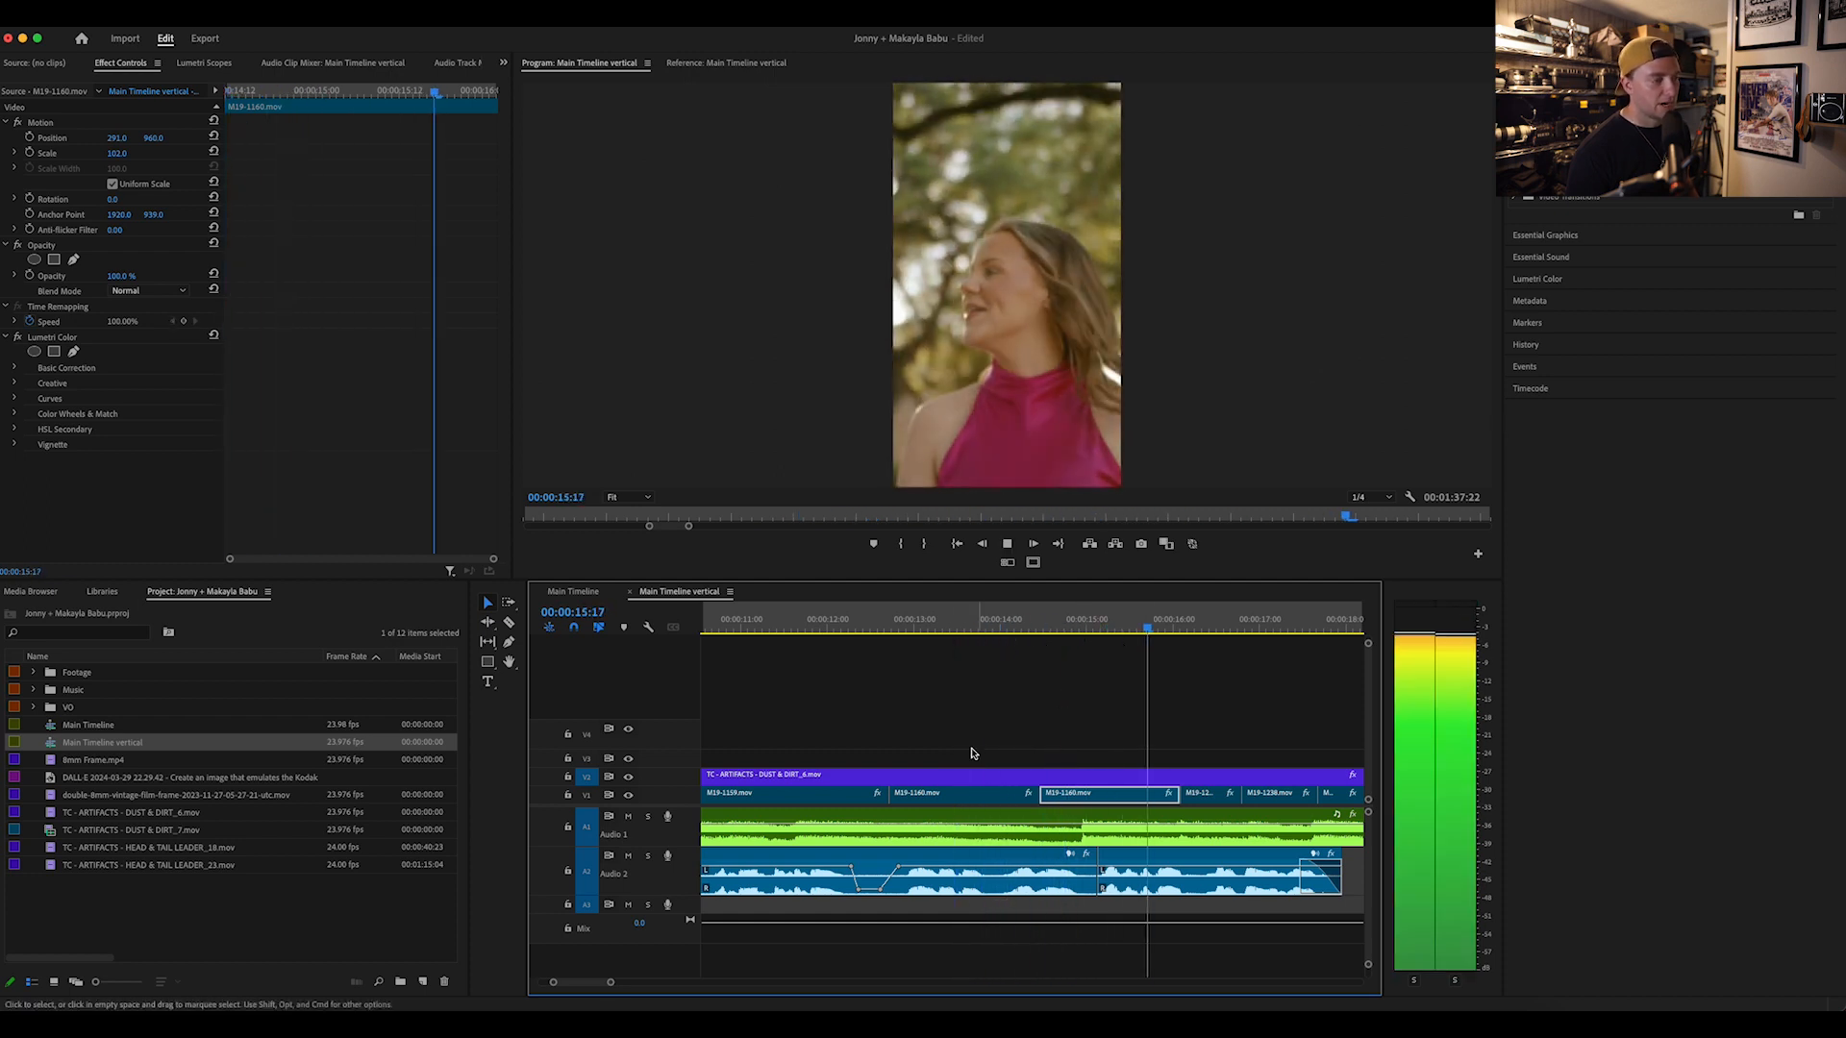
{"action": "left_click_drag", "start_coordinate": [609, 982], "coordinate": [806, 979]}
{"action": "left_click_drag", "start_coordinate": [618, 982], "coordinate": [806, 982]}
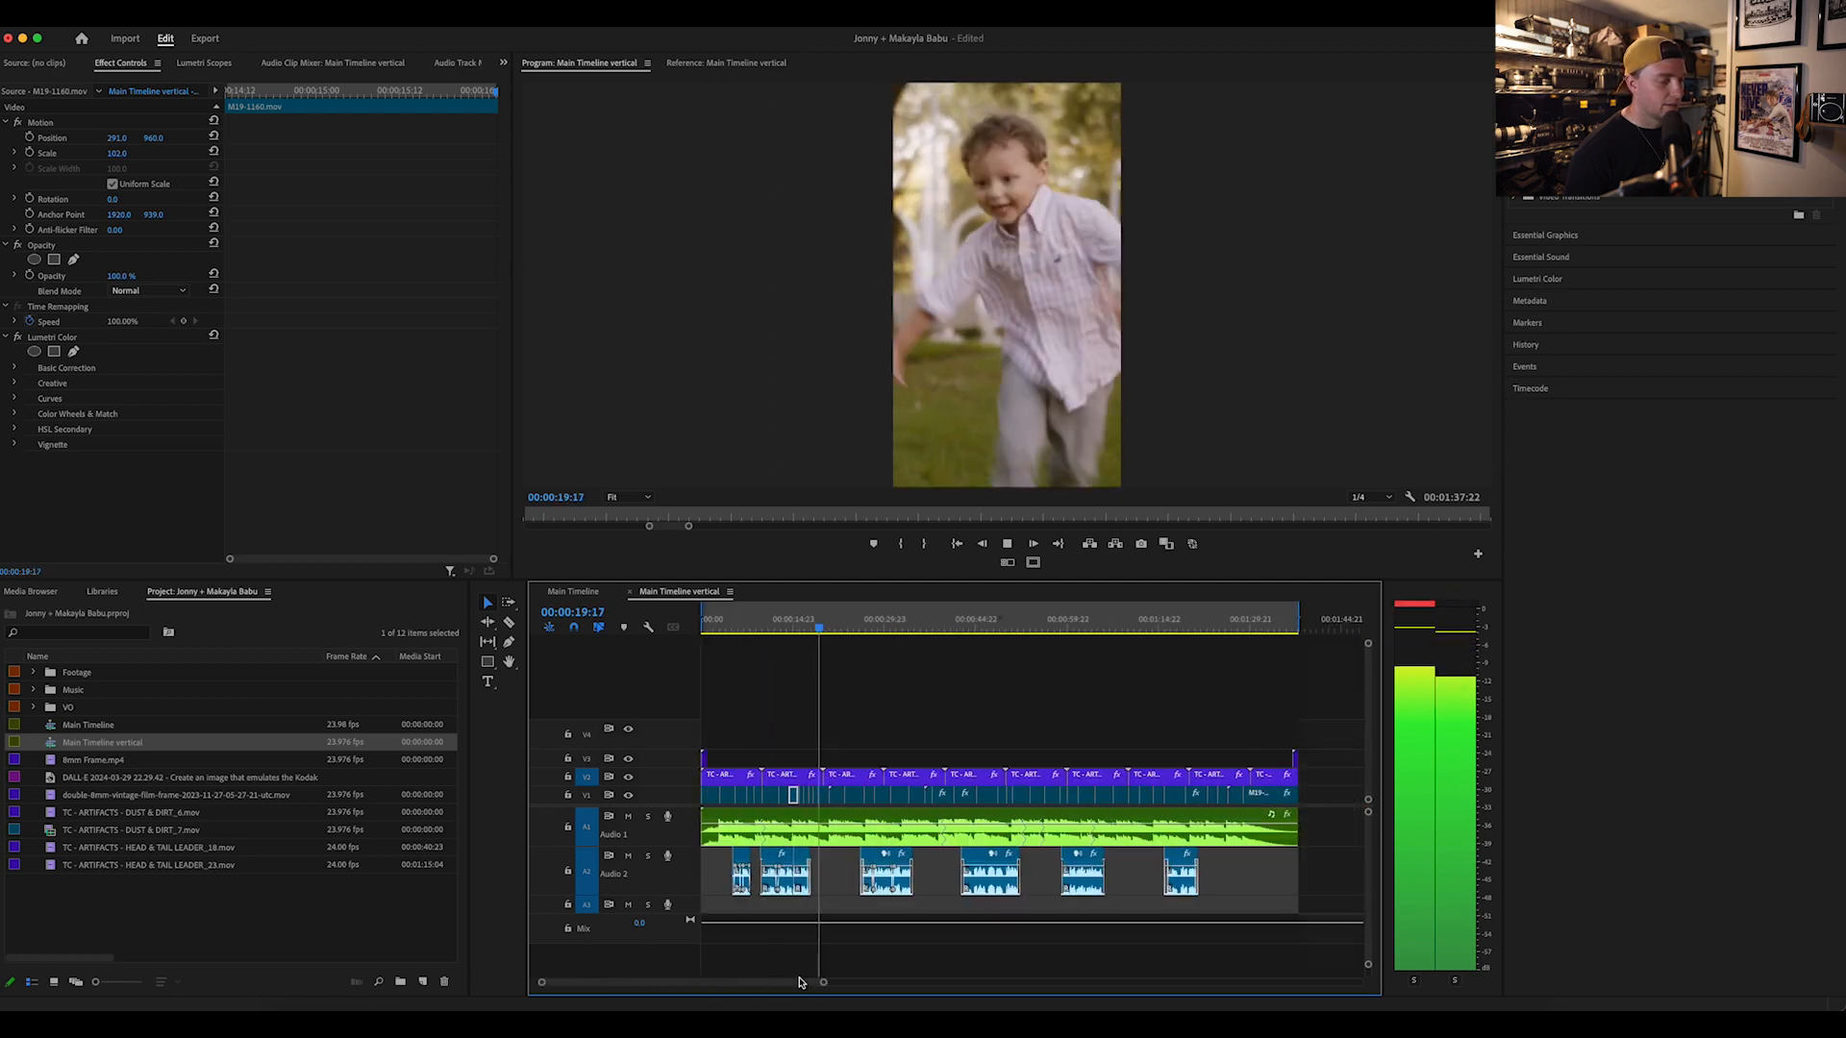
{"action": "key", "text": "space"}
Step: Duplicate the Main Timeline vertical sequence and name the copy "Main Timeline vertical 1 min"
{"action": "left_click", "coordinate": [65, 864]}
{"action": "left_click", "coordinate": [53, 748]}
{"action": "key", "text": "super+c"}
{"action": "key", "text": "super+v"}
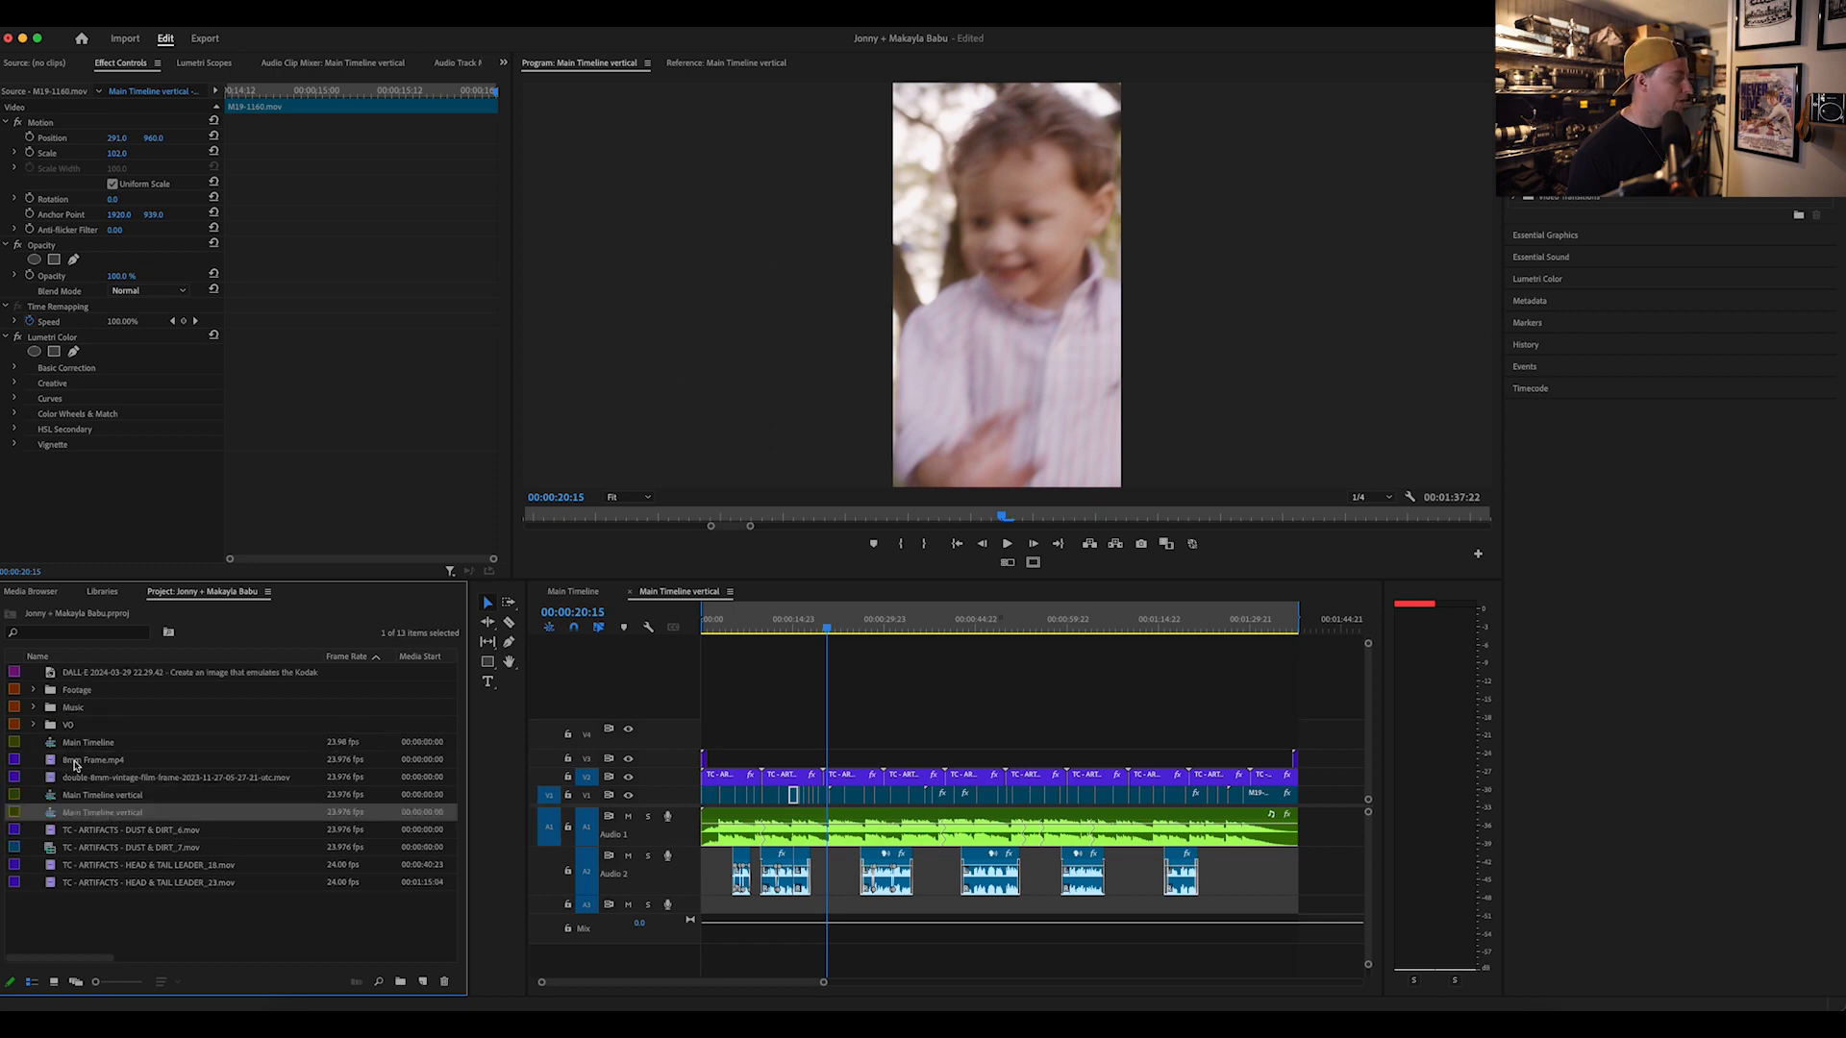
{"action": "left_click", "coordinate": [133, 815]}
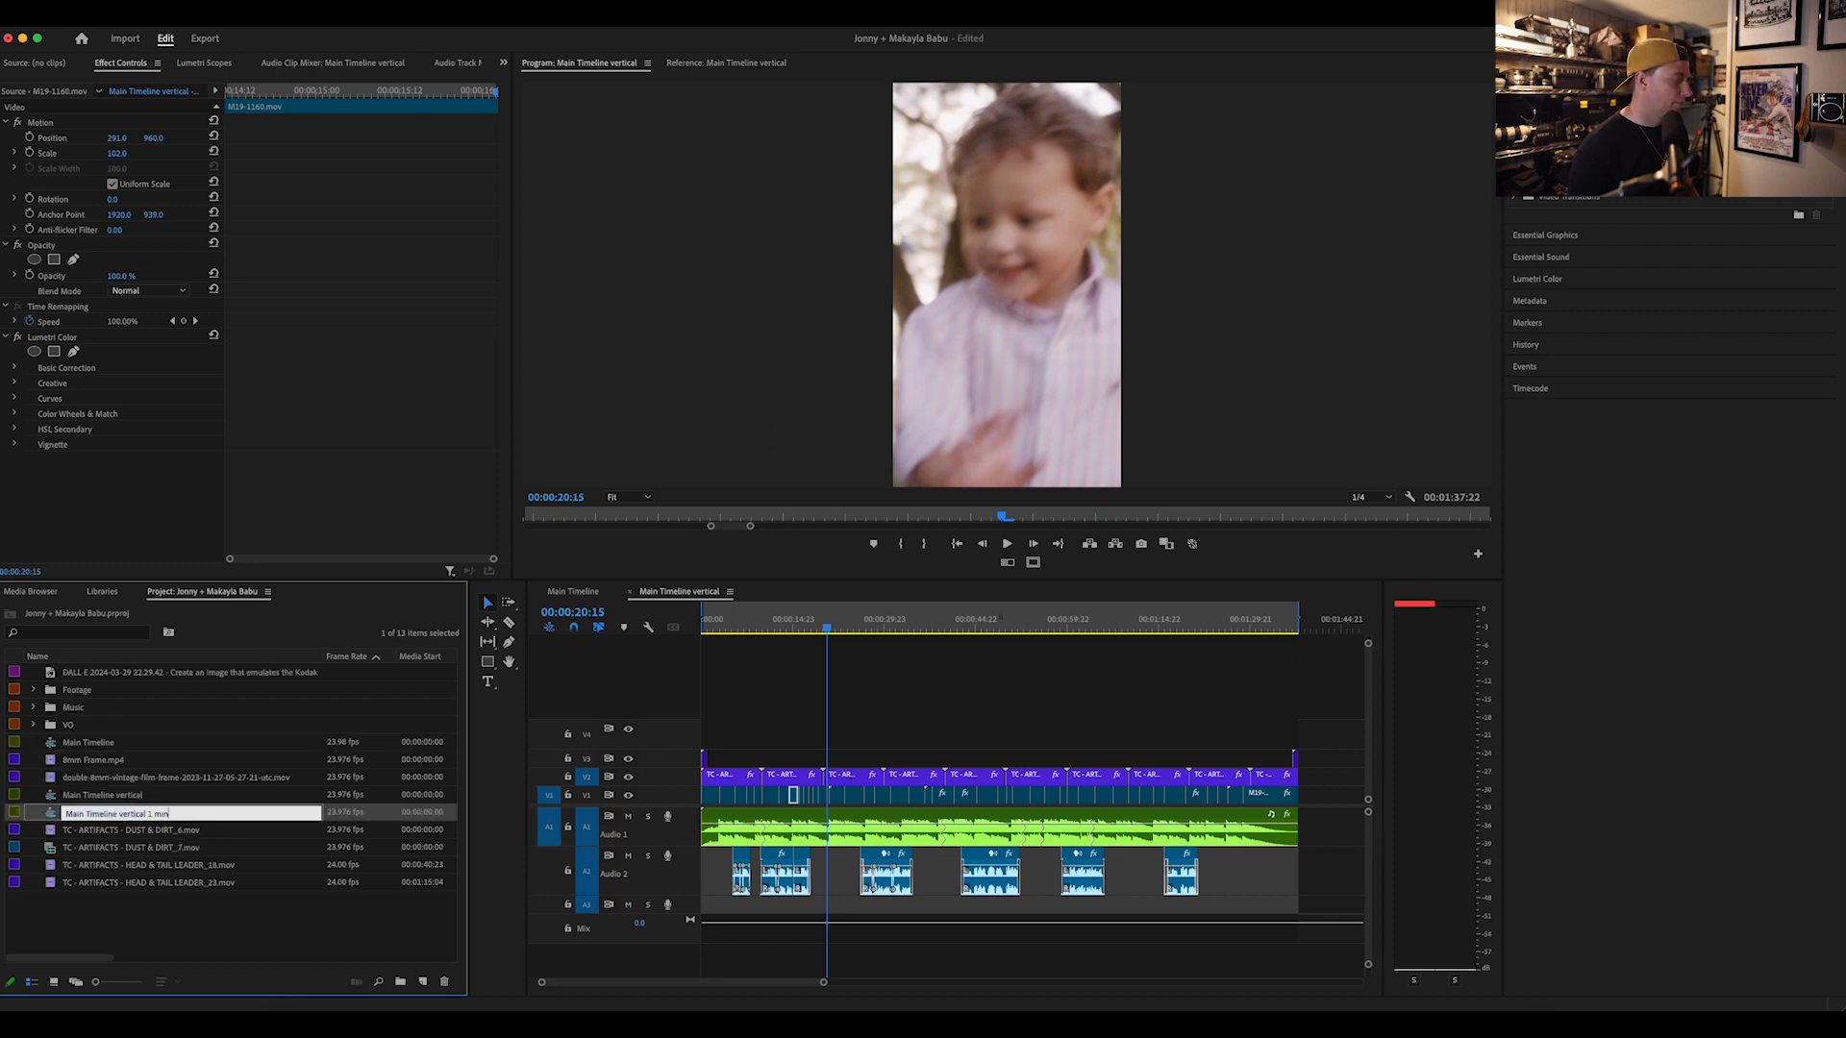
{"action": "left_click", "coordinate": [89, 918]}
Step: Open Main Timeline vertical 1 min, mark an out point for a 00:00:59:09 range, and scrub through the shortened section
{"action": "double_click", "coordinate": [52, 815]}
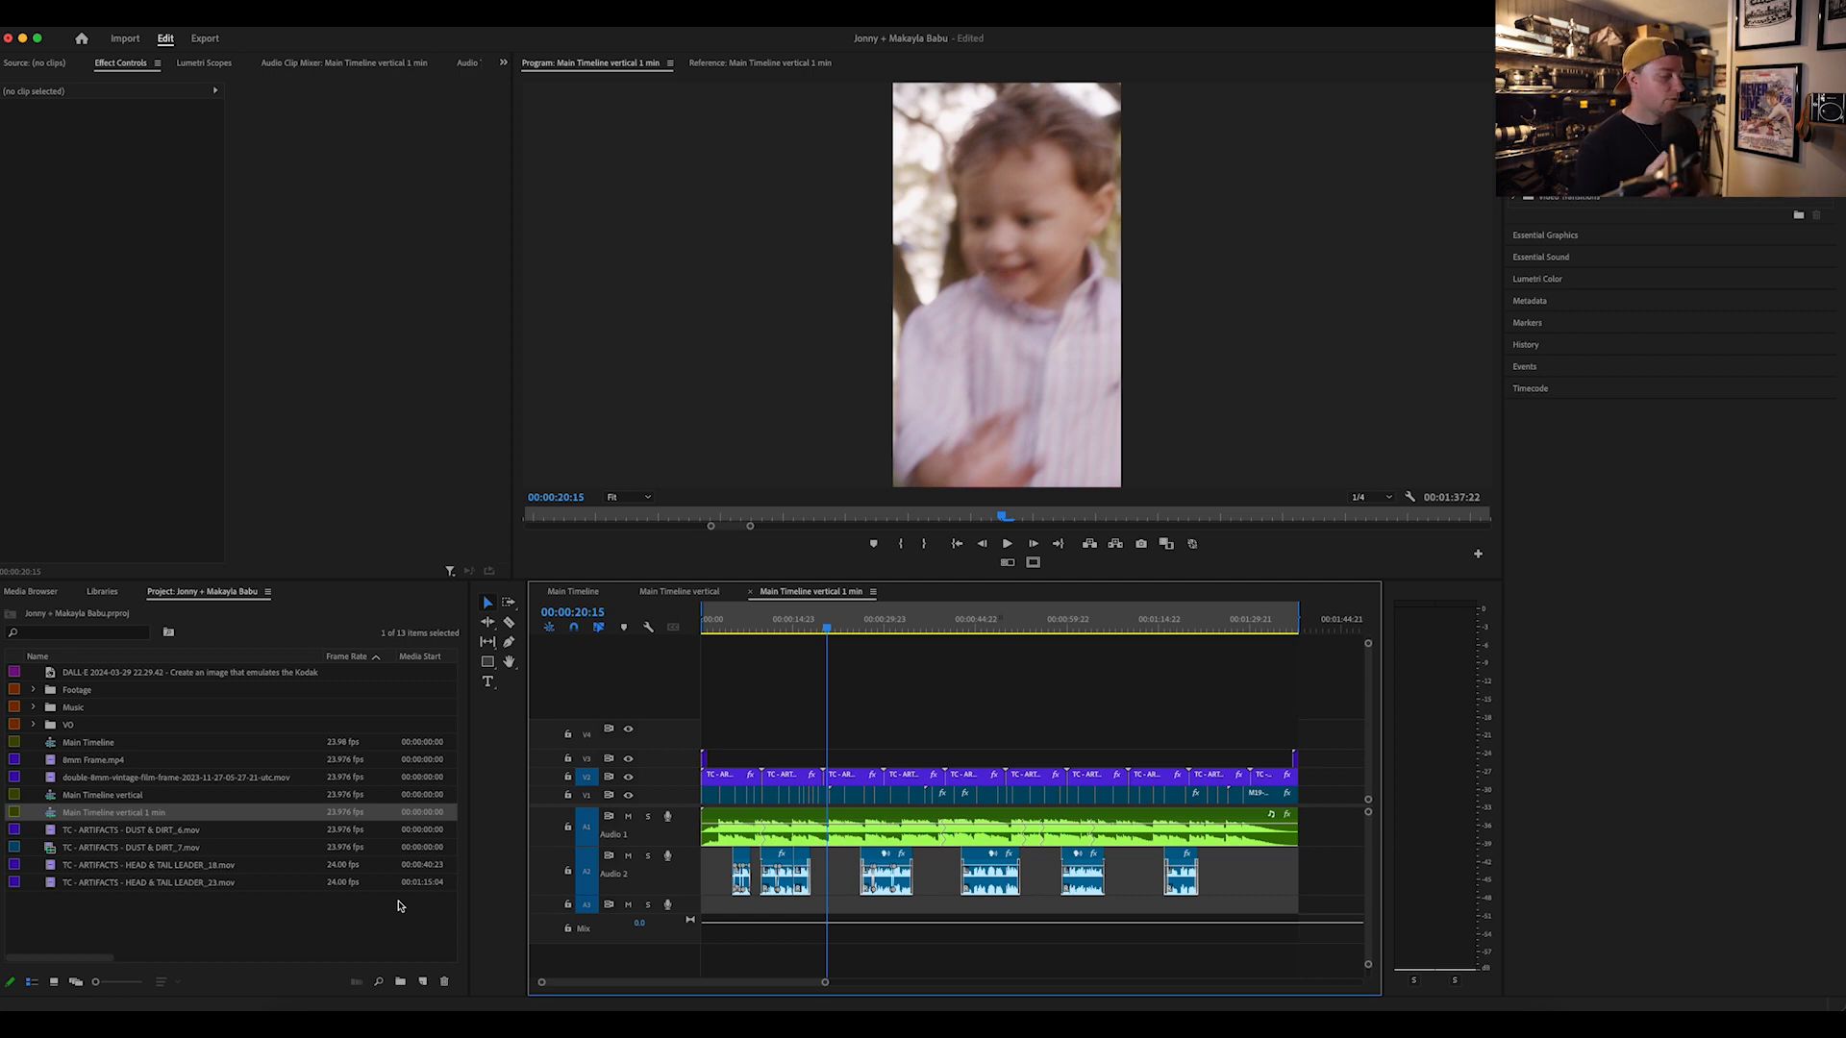
{"action": "left_click_drag", "start_coordinate": [1046, 621], "coordinate": [1062, 620]}
{"action": "left_click_drag", "start_coordinate": [1298, 612], "coordinate": [1022, 630]}
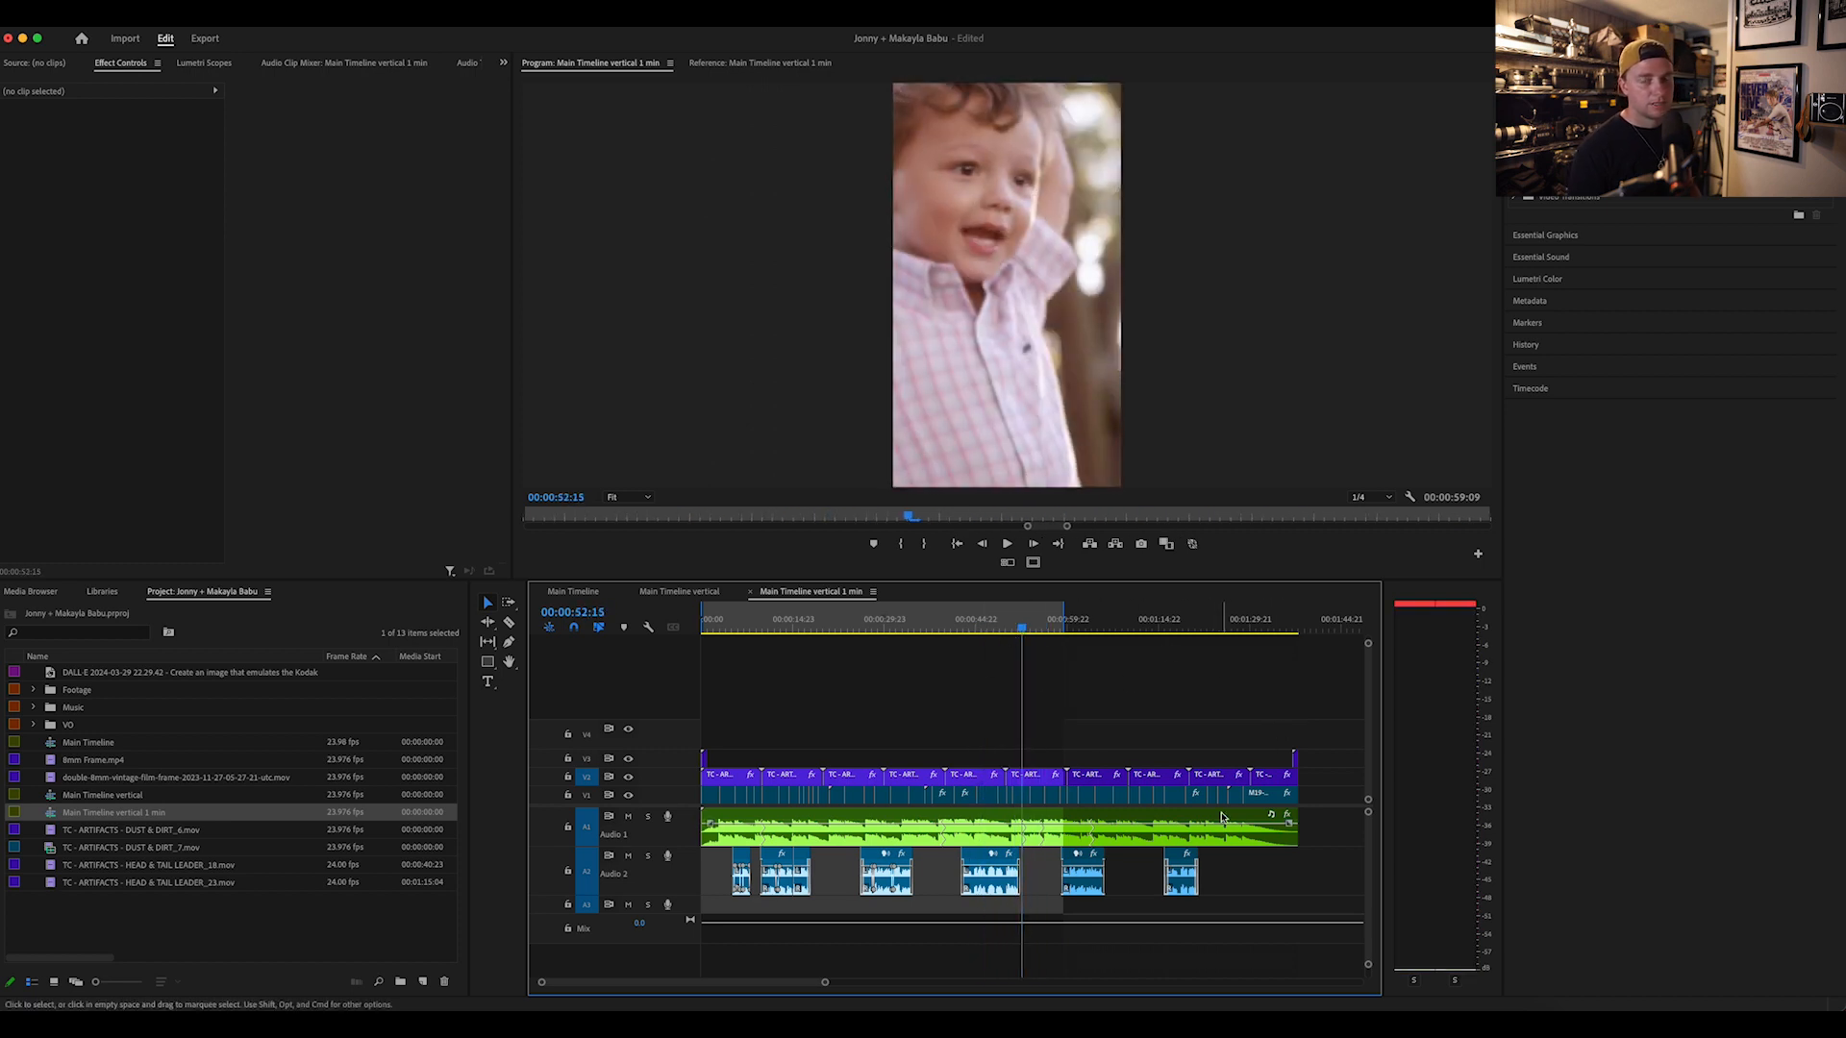
{"action": "left_click_drag", "start_coordinate": [928, 629], "coordinate": [995, 630]}
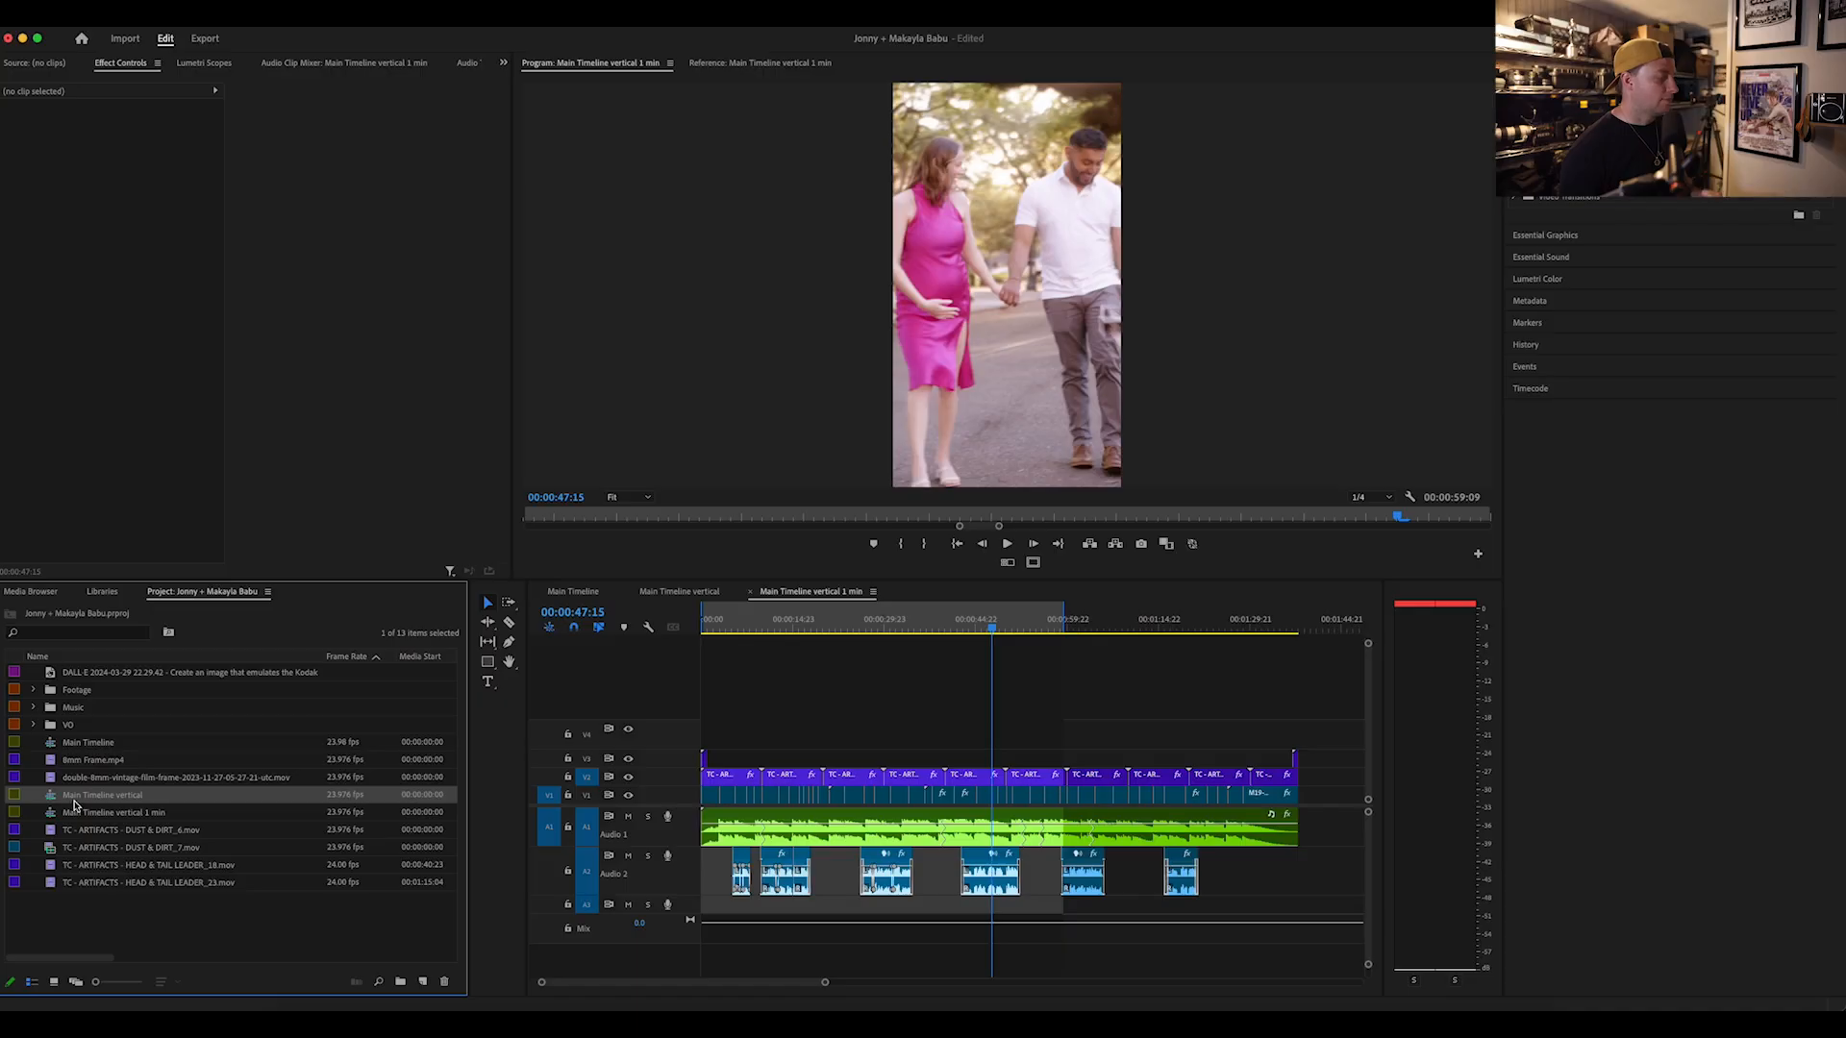
Step: Duplicate the Main Timeline vertical sequence again and name the copy "Main Timeline square"
{"action": "key", "text": "super+v"}
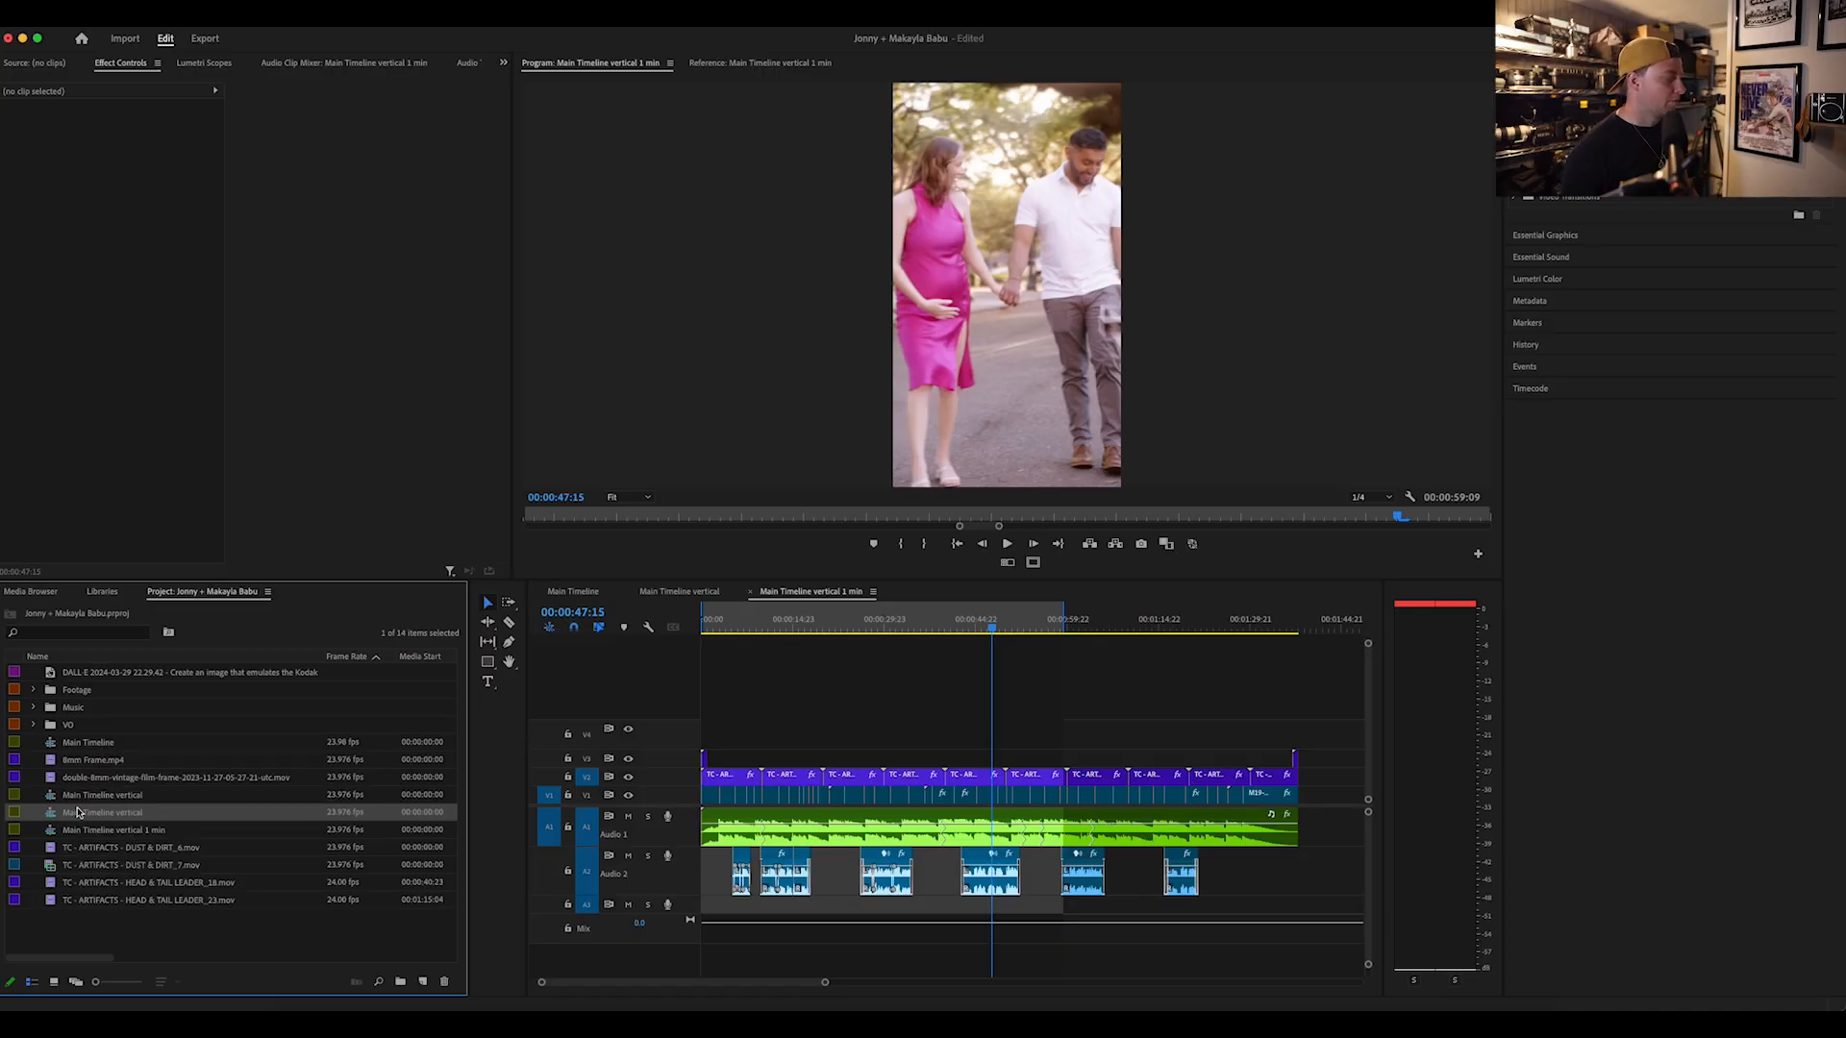
{"action": "left_click", "coordinate": [132, 816]}
{"action": "left_click", "coordinate": [149, 815]}
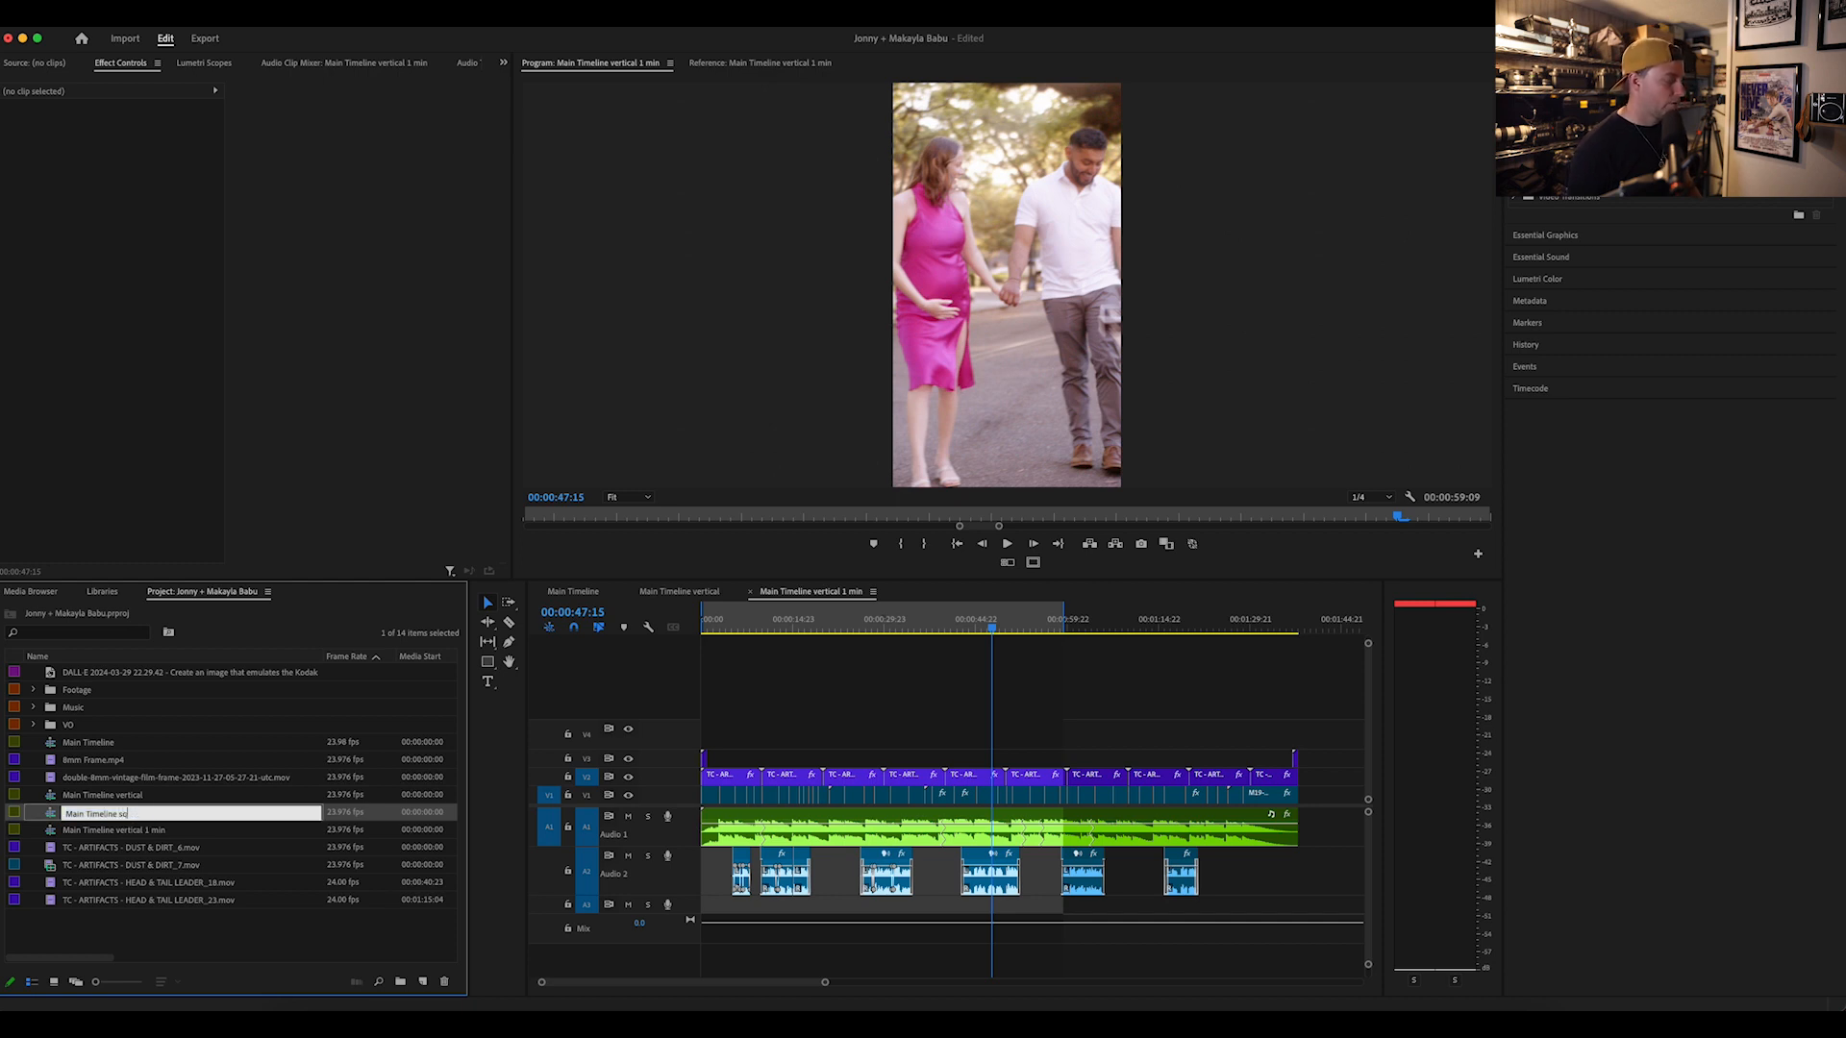
{"action": "left_click", "coordinate": [86, 937]}
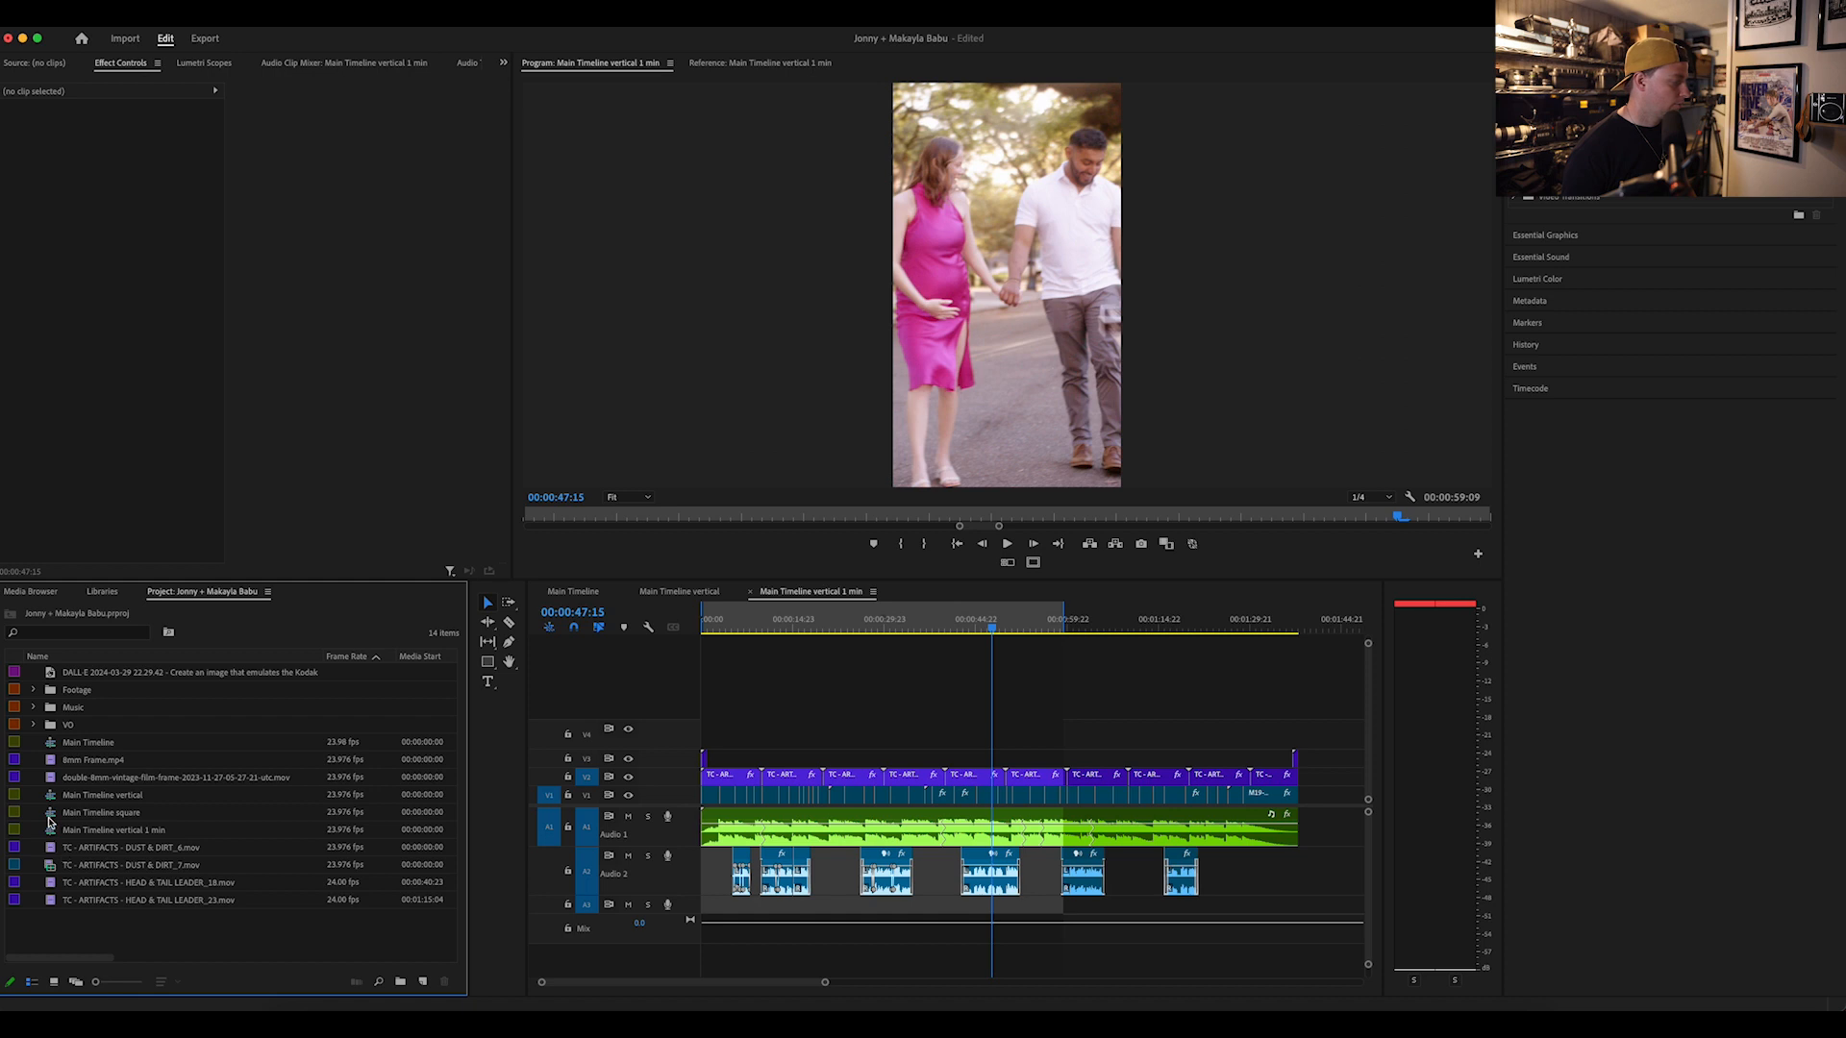
Step: Open Main Timeline square and set its frame size to 1920 by 1920, accepting deletion of the previews
{"action": "double_click", "coordinate": [50, 817]}
{"action": "left_click_drag", "start_coordinate": [830, 624], "coordinate": [791, 632]}
{"action": "left_click", "coordinate": [231, 12]}
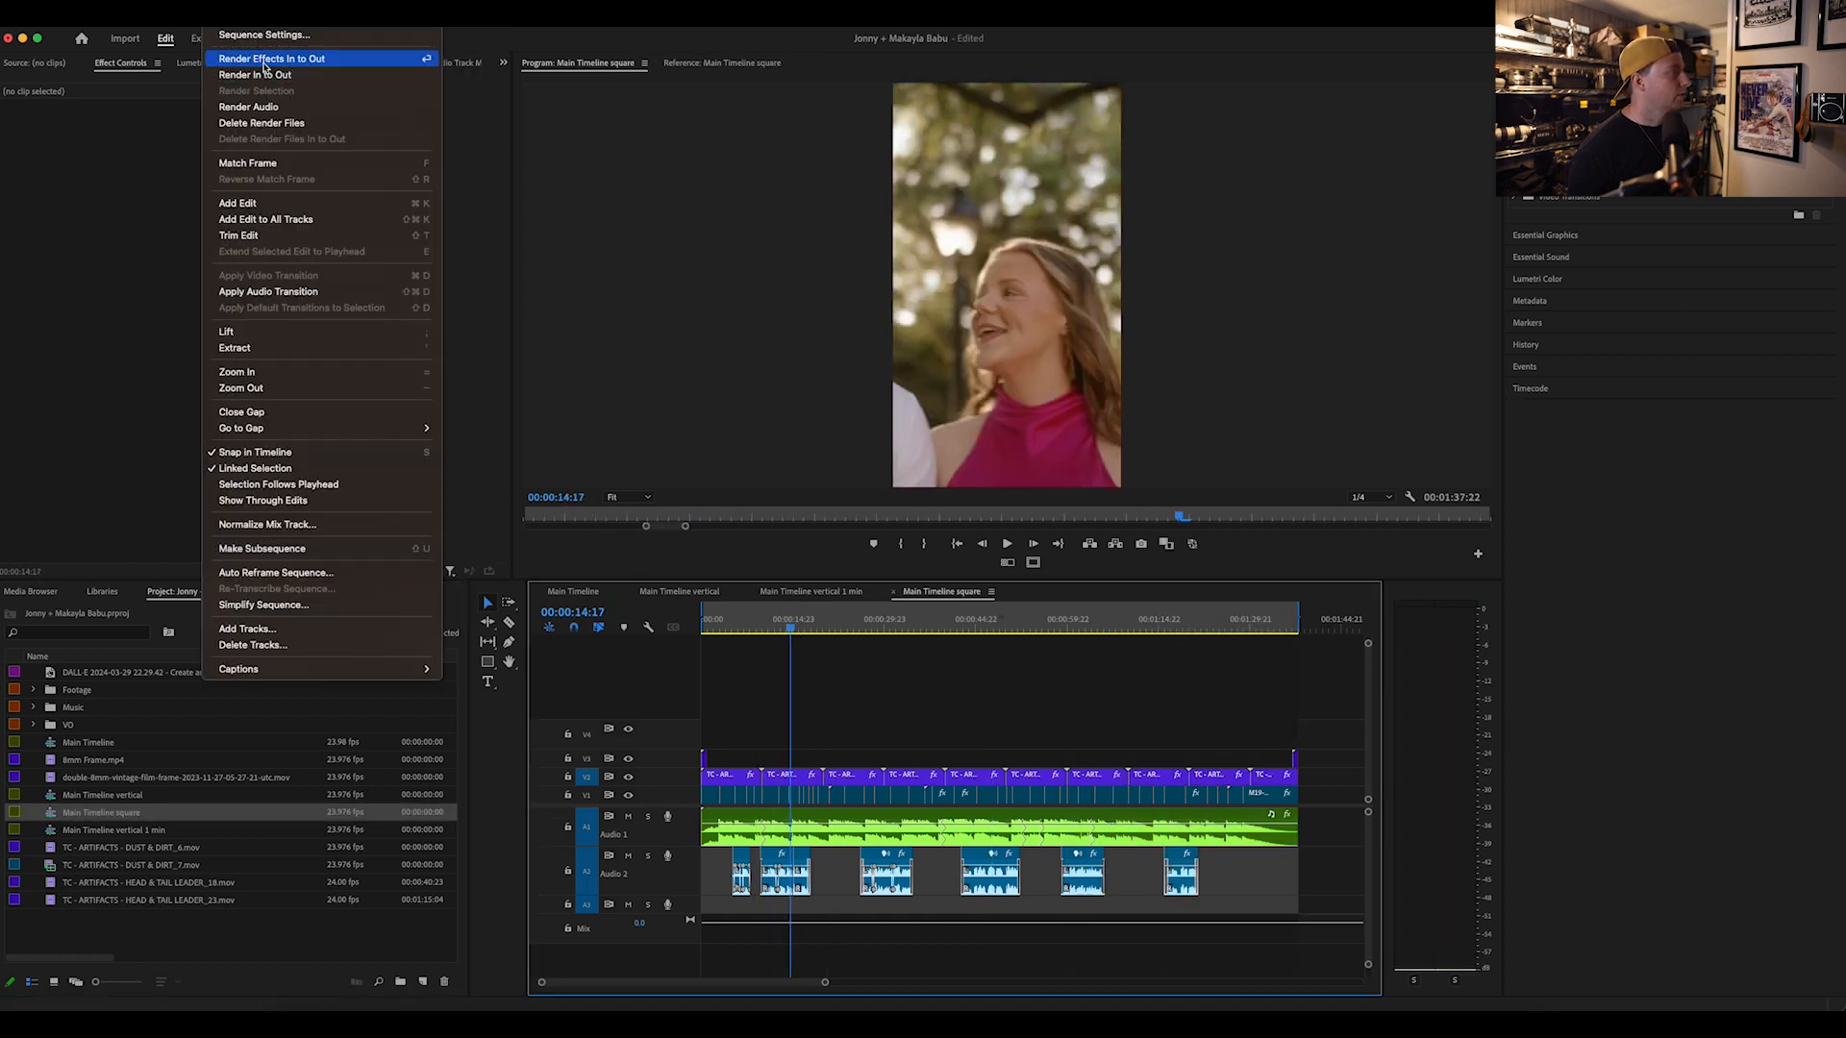
{"action": "left_click", "coordinate": [271, 38]}
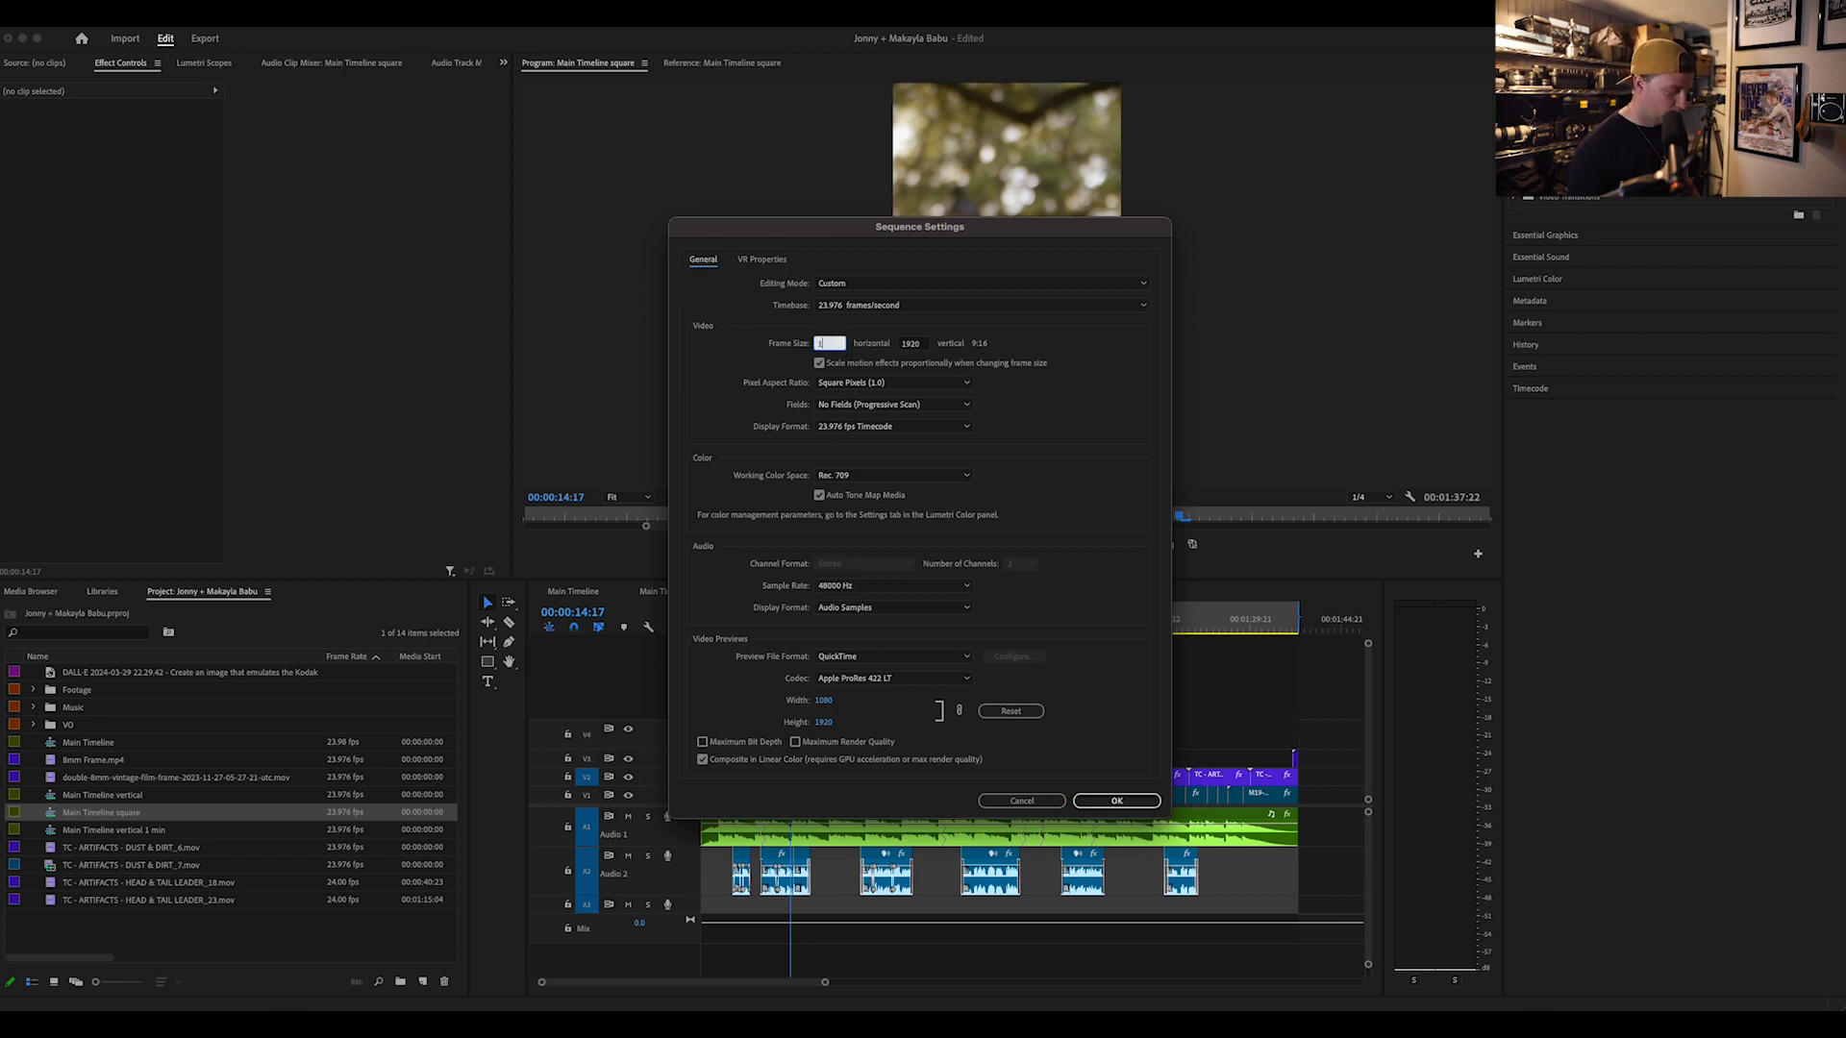
{"action": "left_click", "coordinate": [1108, 803]}
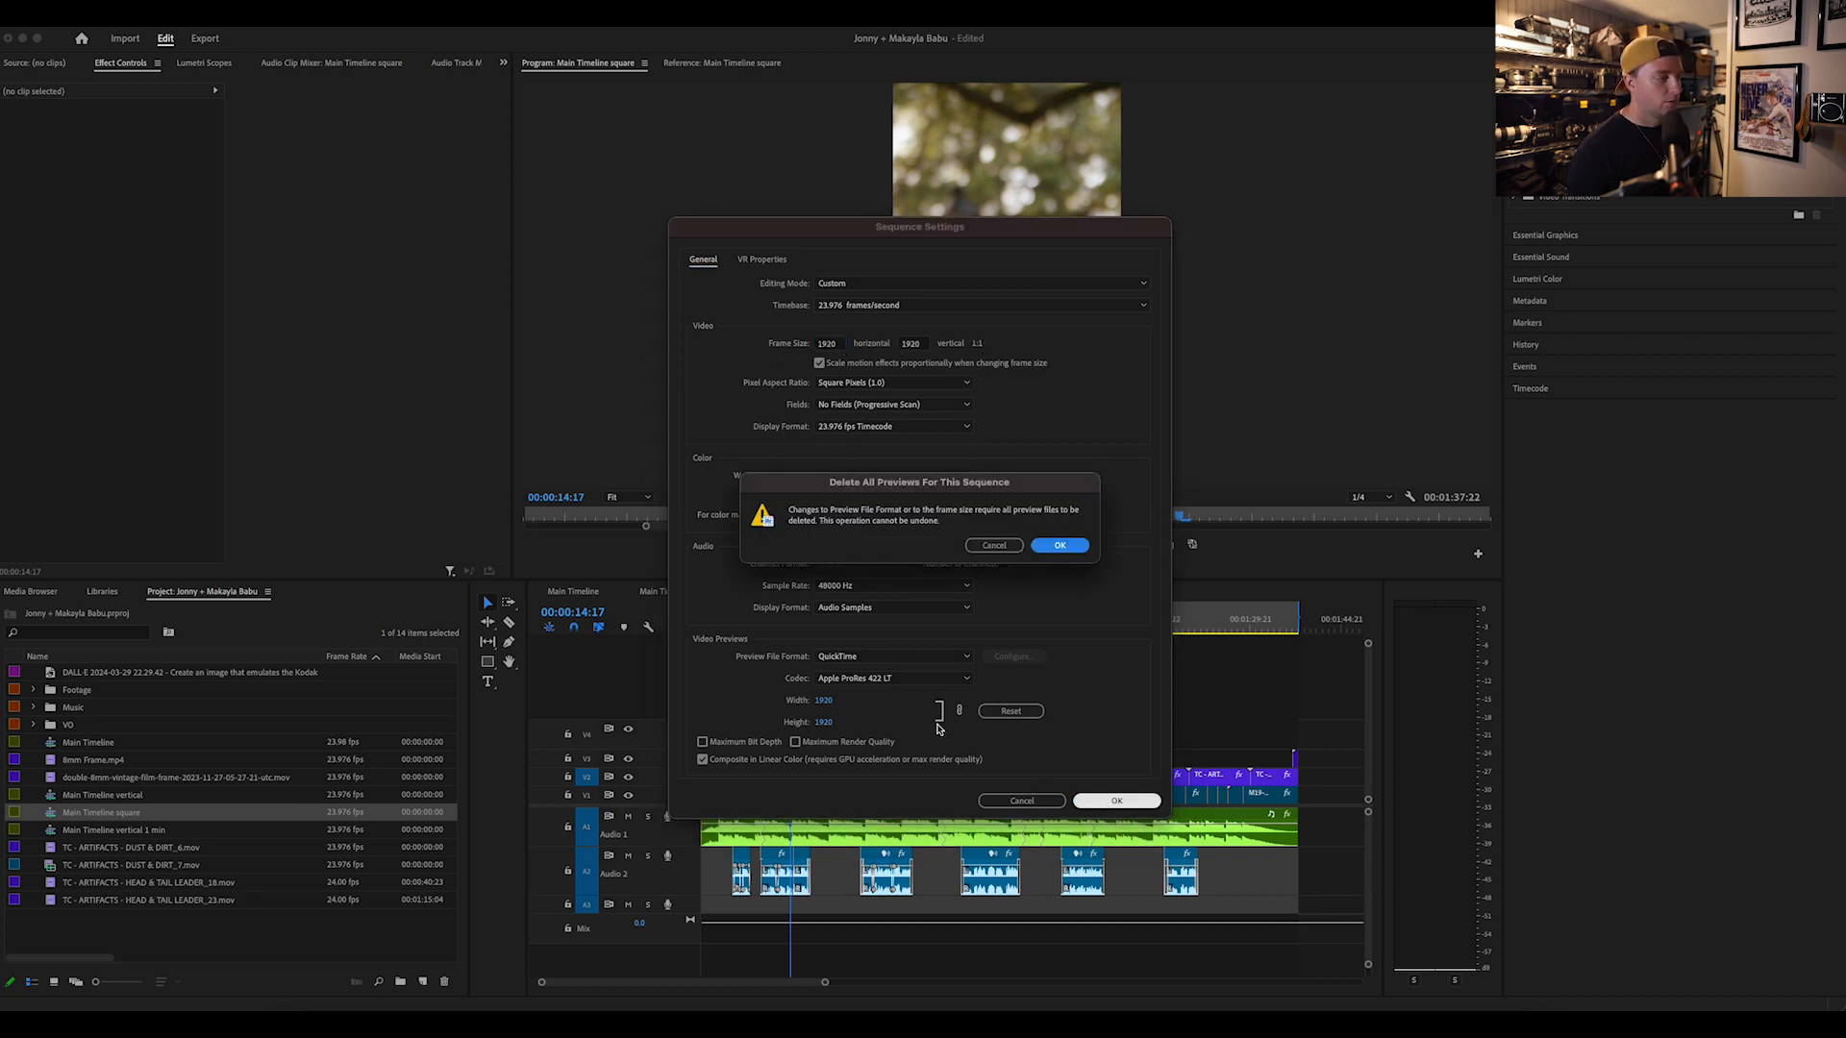
{"action": "left_click", "coordinate": [1055, 546]}
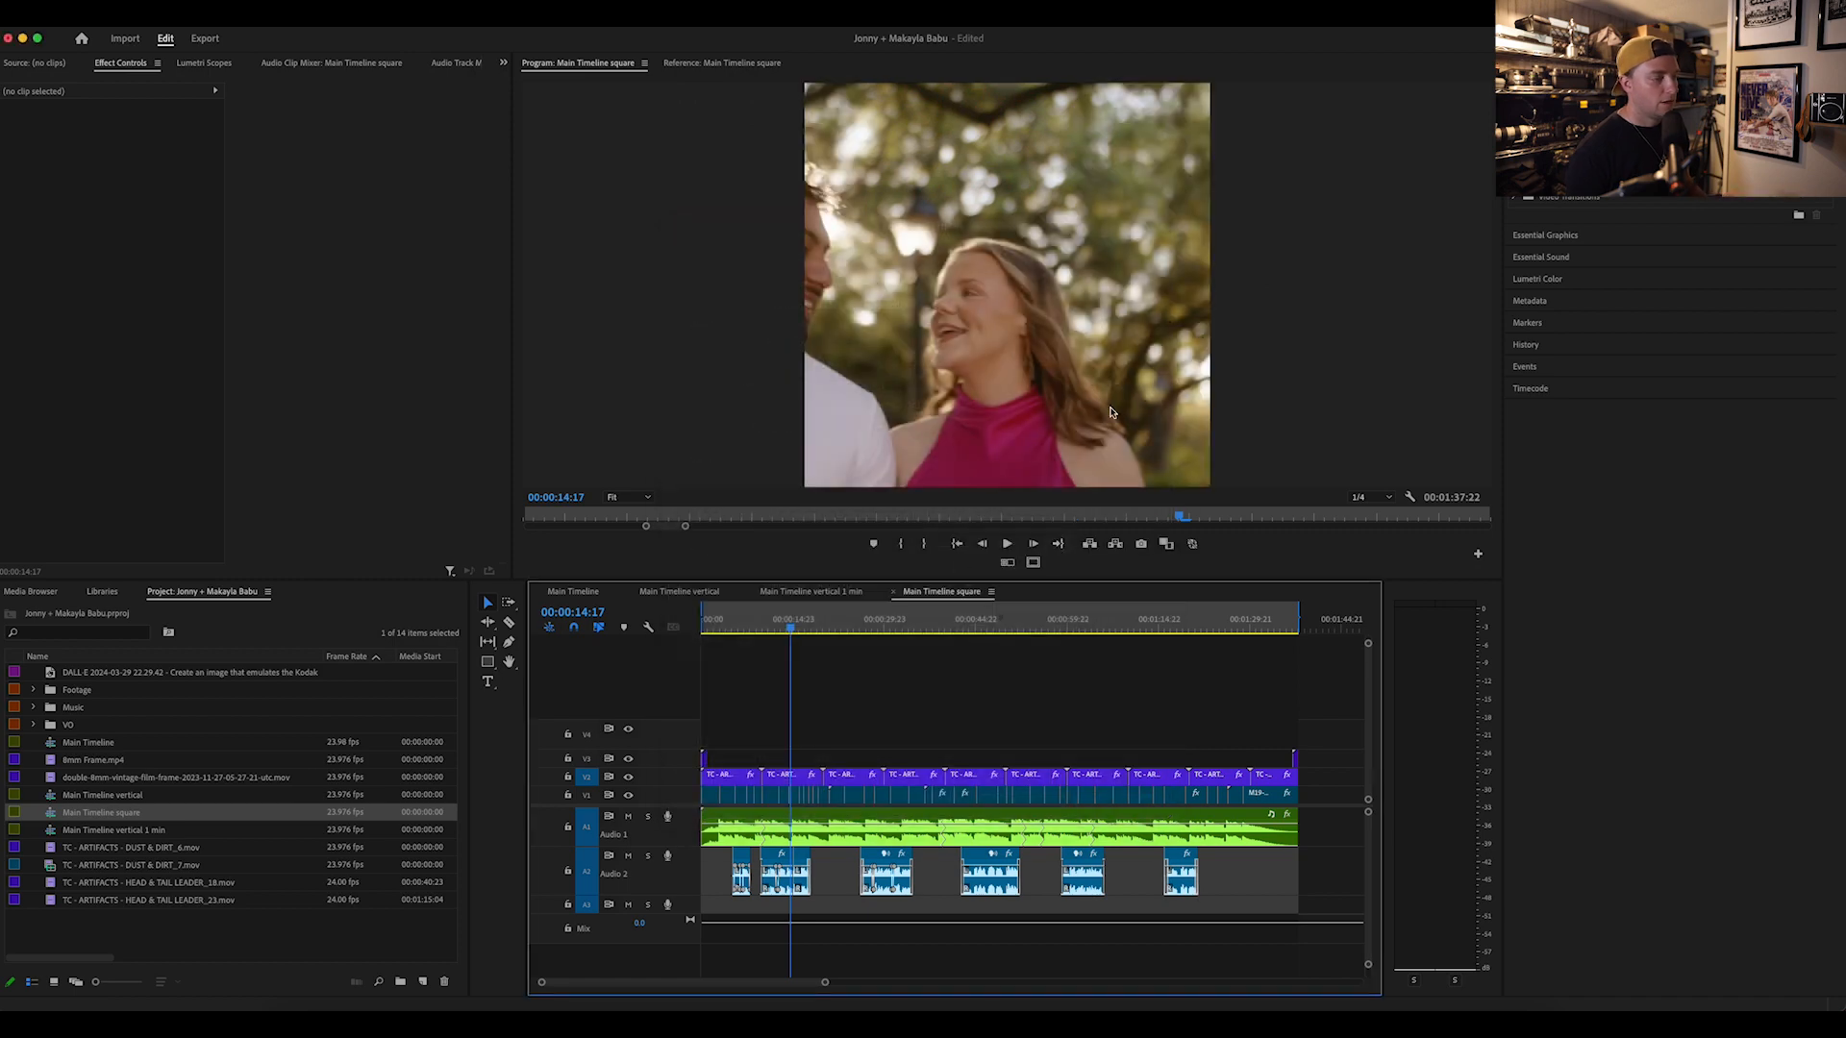
Step: Reposition the clip at 00:00:08:06 in the square sequence to about 1364 horizontally, filling the frame with the couple, and review the remaining clips
{"action": "mouse_move", "coordinate": [790, 623]}
{"action": "left_mouse_down"}
{"action": "mouse_move", "coordinate": [710, 623]}
{"action": "mouse_move", "coordinate": [754, 623]}
{"action": "left_mouse_up"}
{"action": "left_click", "coordinate": [750, 794]}
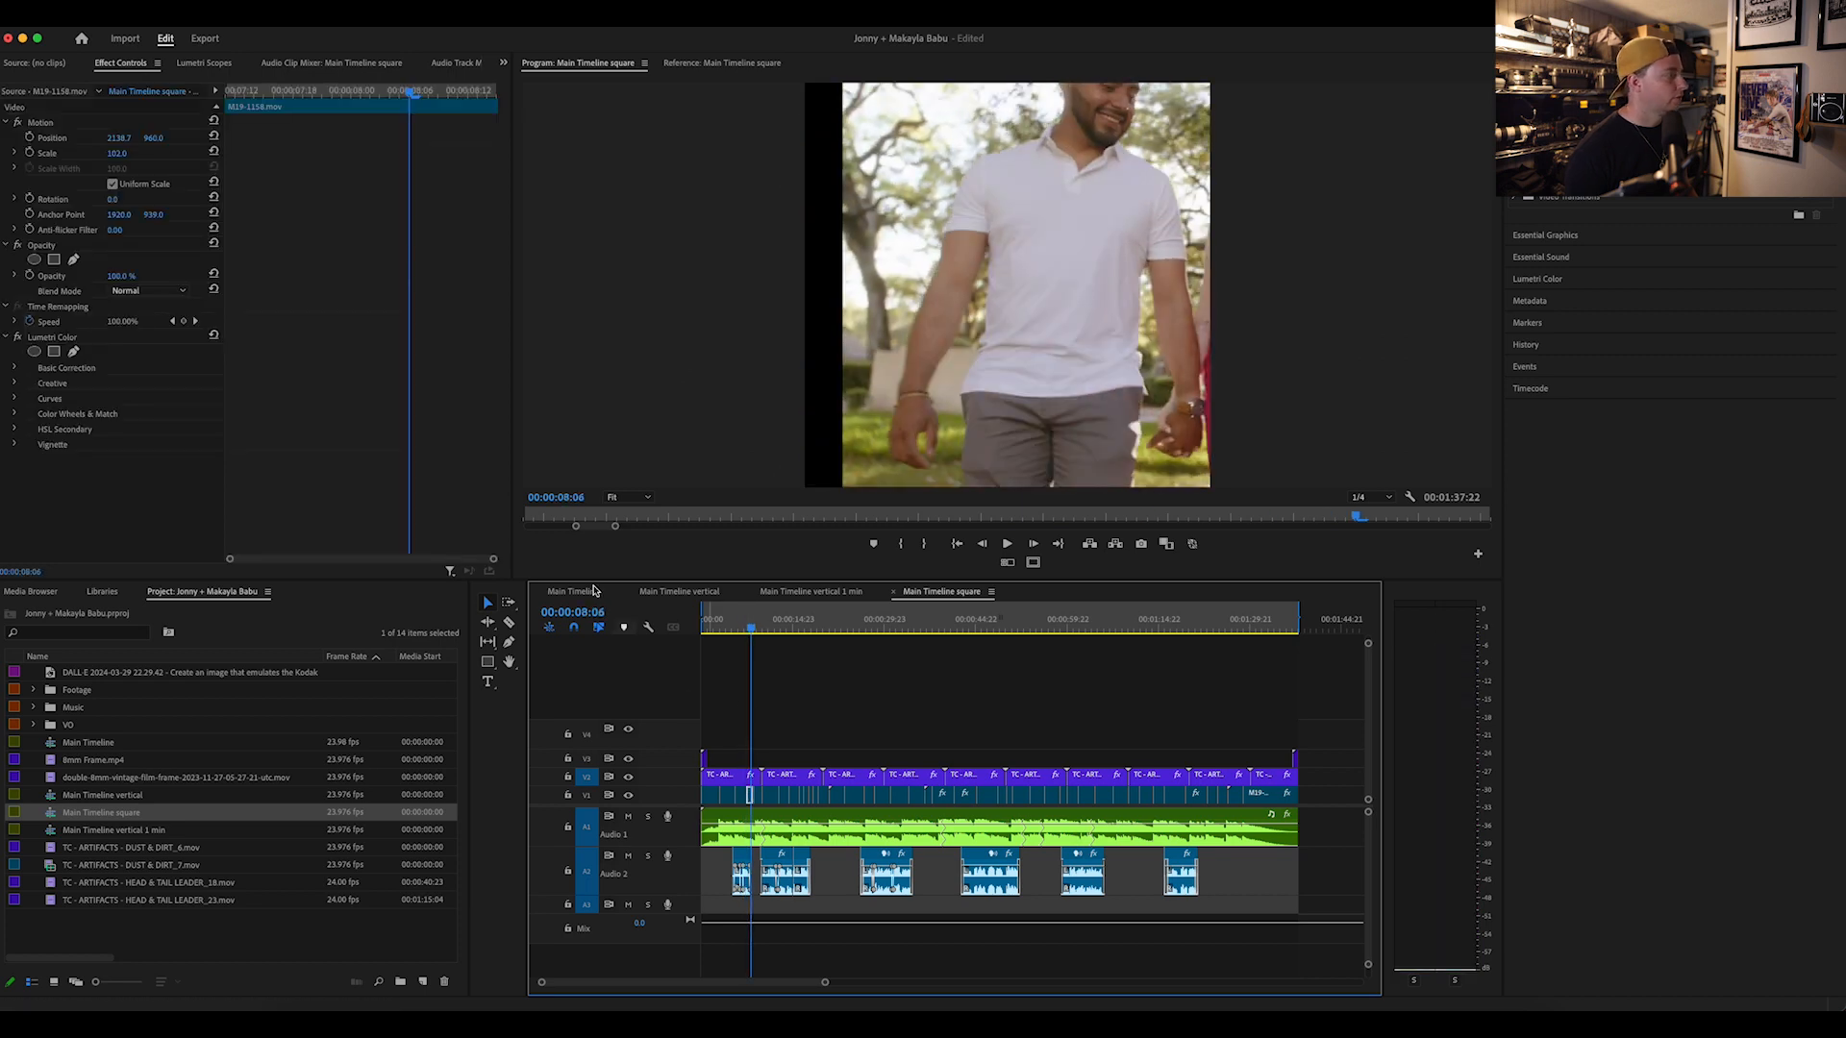
{"action": "left_click", "coordinate": [90, 123]}
{"action": "left_click_drag", "start_coordinate": [902, 225], "coordinate": [751, 220]}
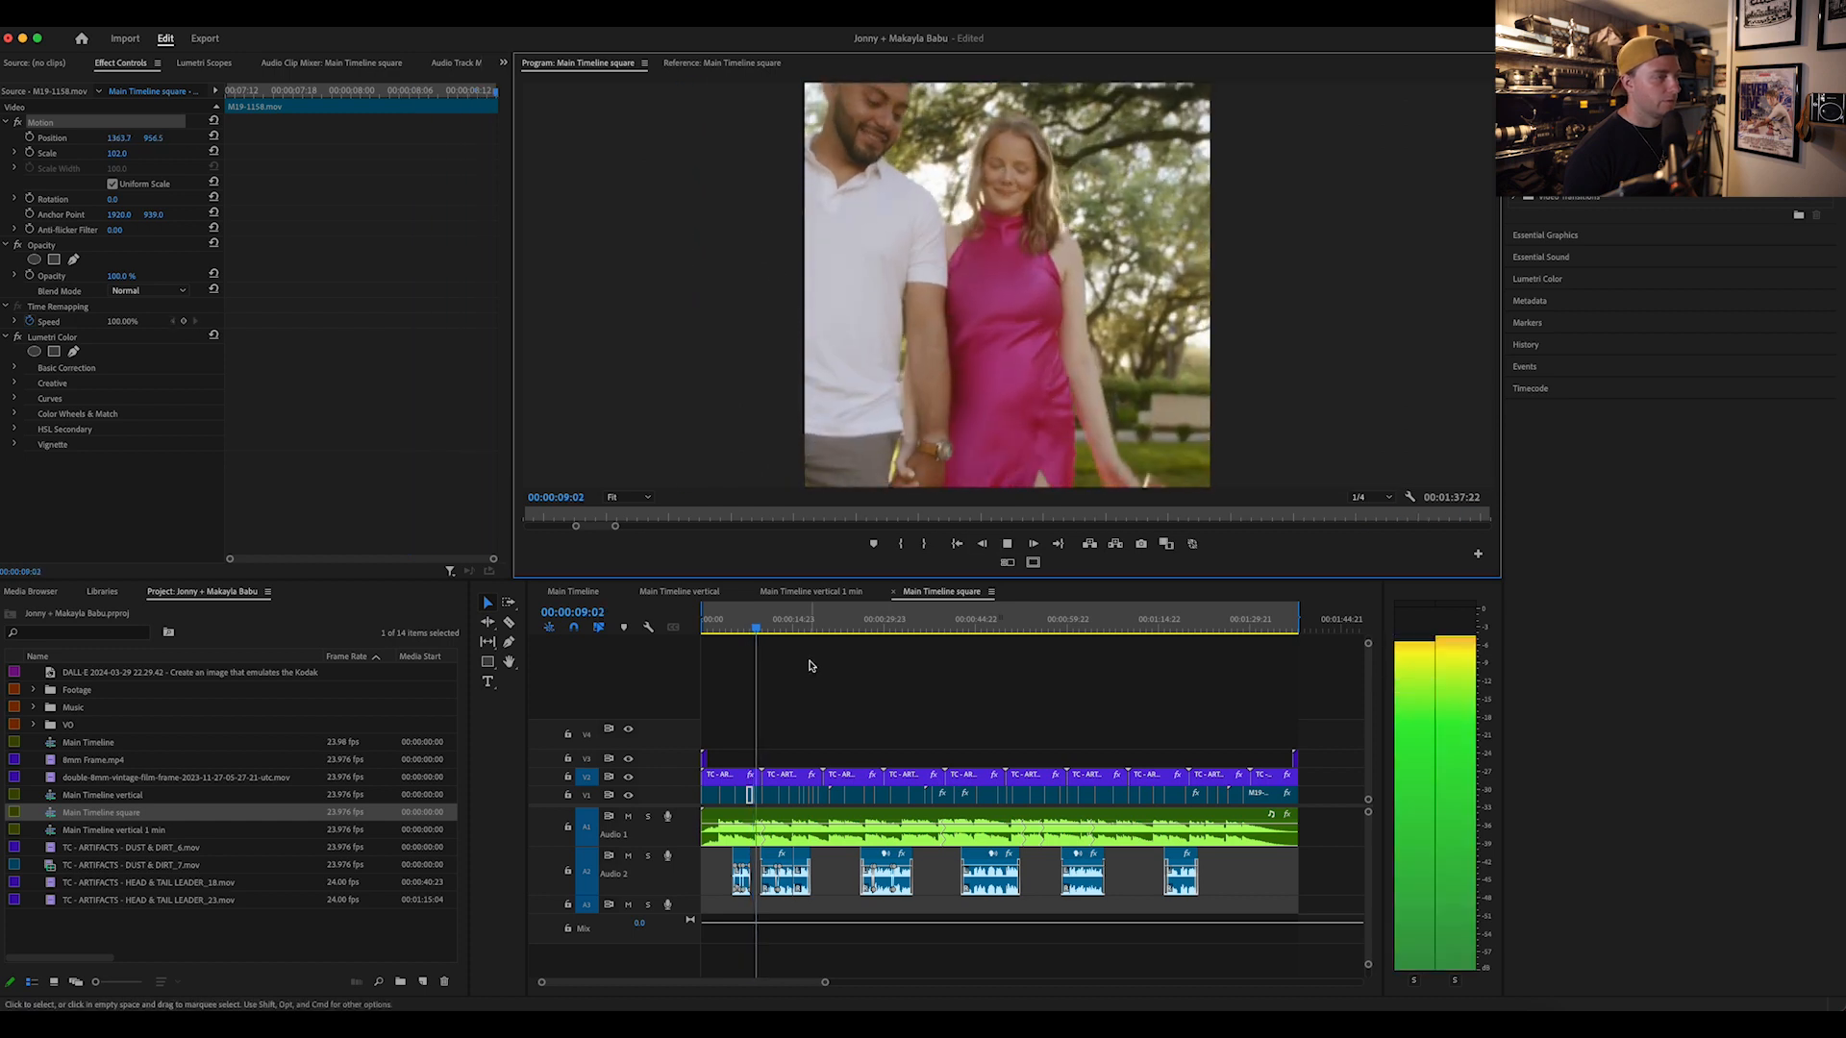
{"action": "left_click_drag", "start_coordinate": [767, 625], "coordinate": [1222, 649]}
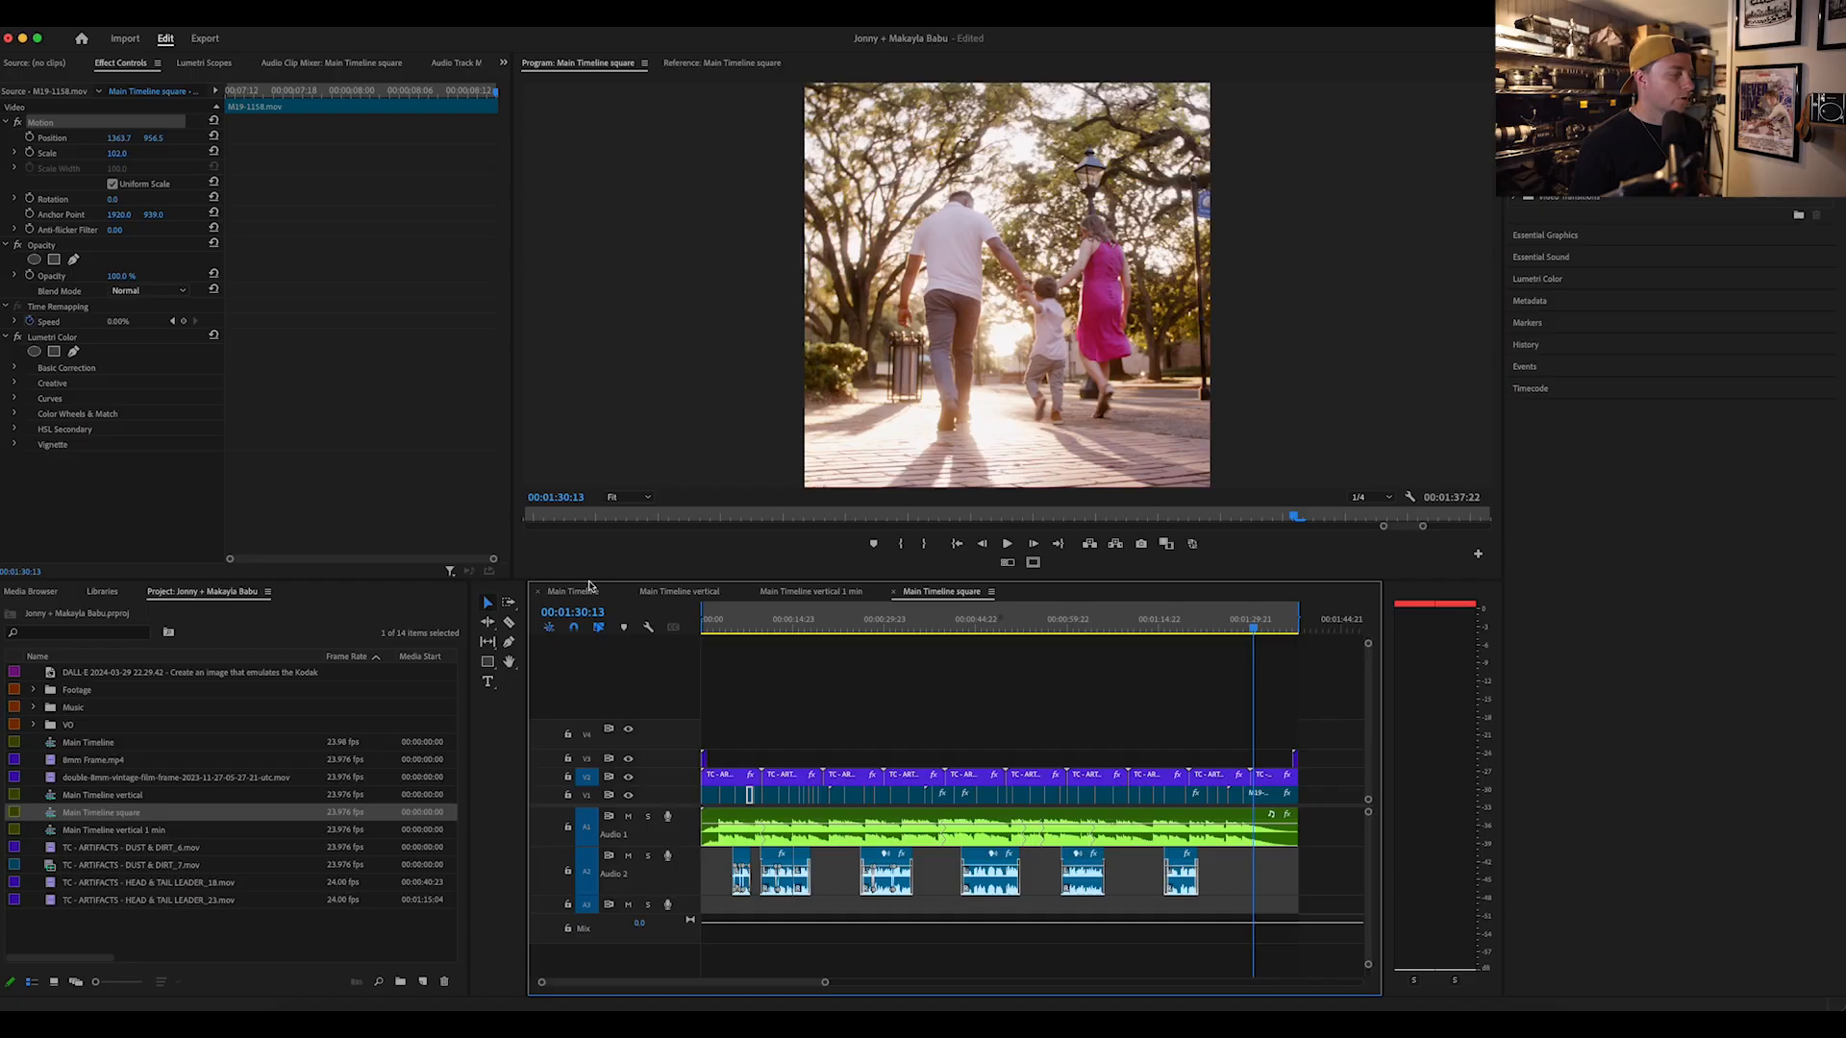
Step: Return to the Main Timeline sequence and play a section from the middle of the edit
{"action": "left_click", "coordinate": [573, 592]}
{"action": "left_click_drag", "start_coordinate": [971, 628], "coordinate": [1013, 626]}
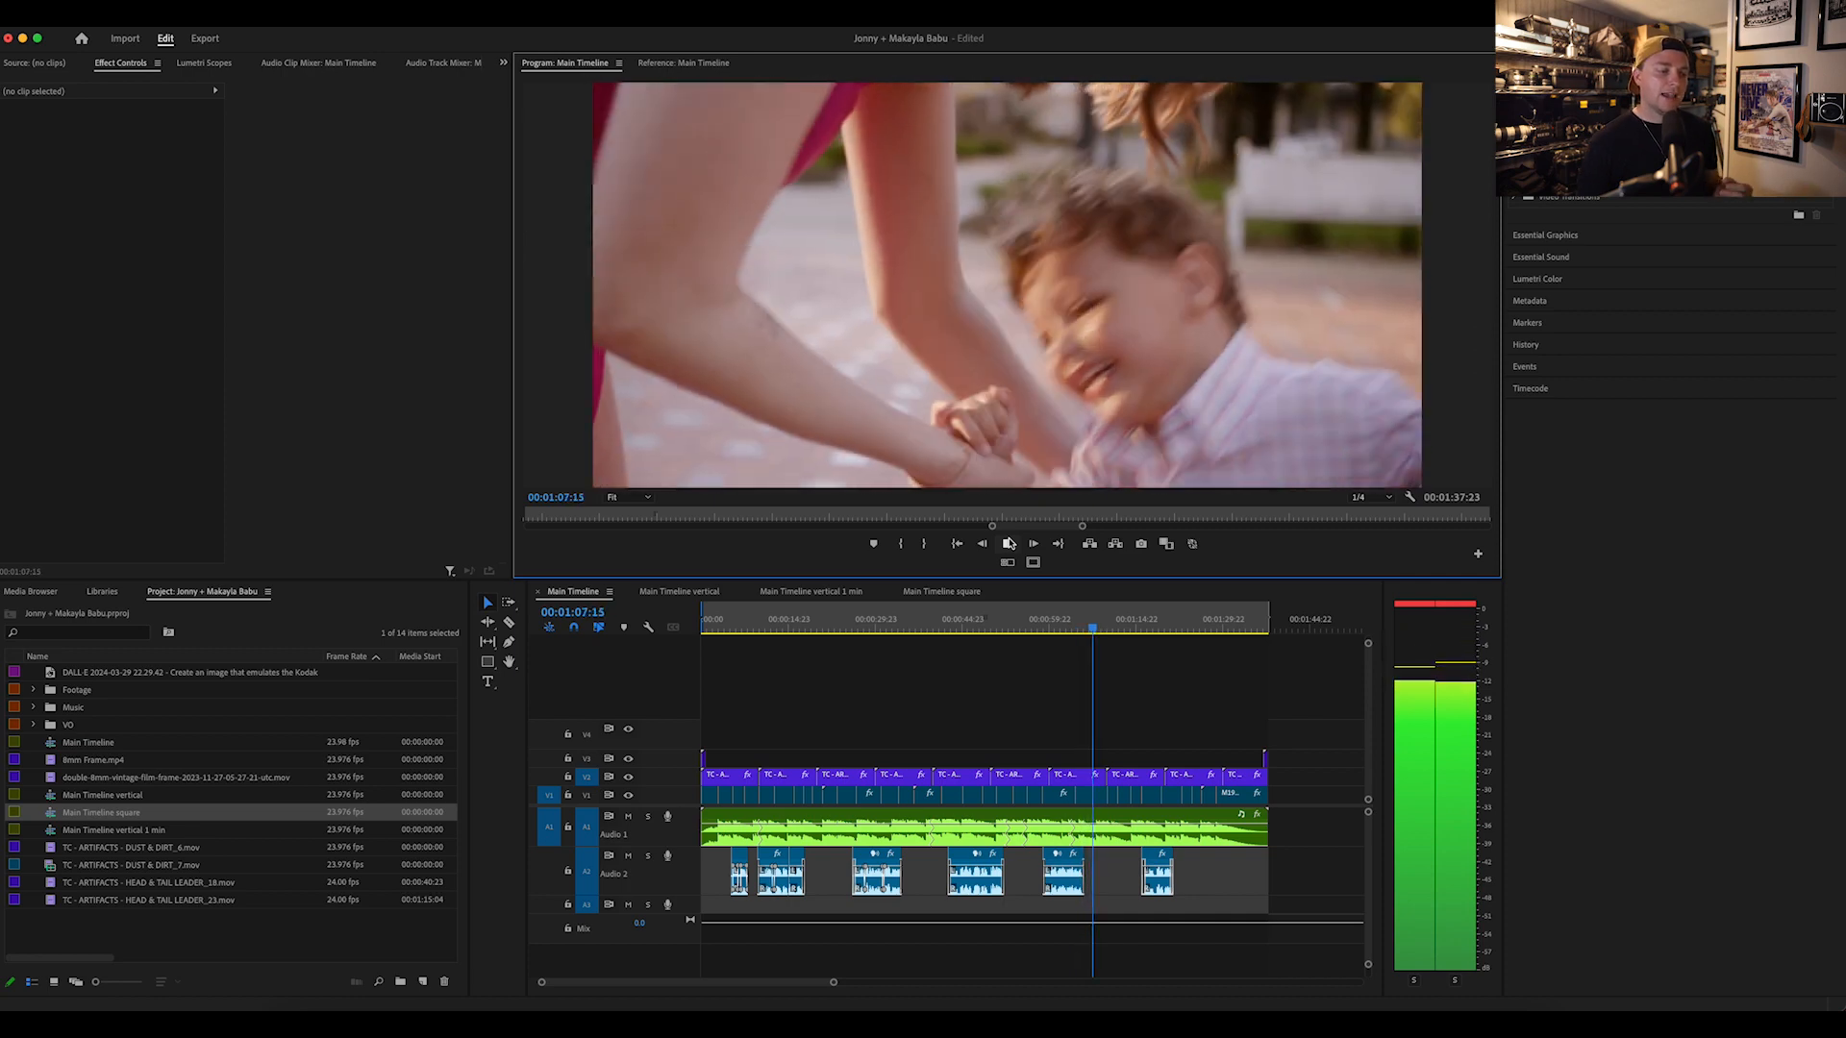
{"action": "key", "text": "space"}
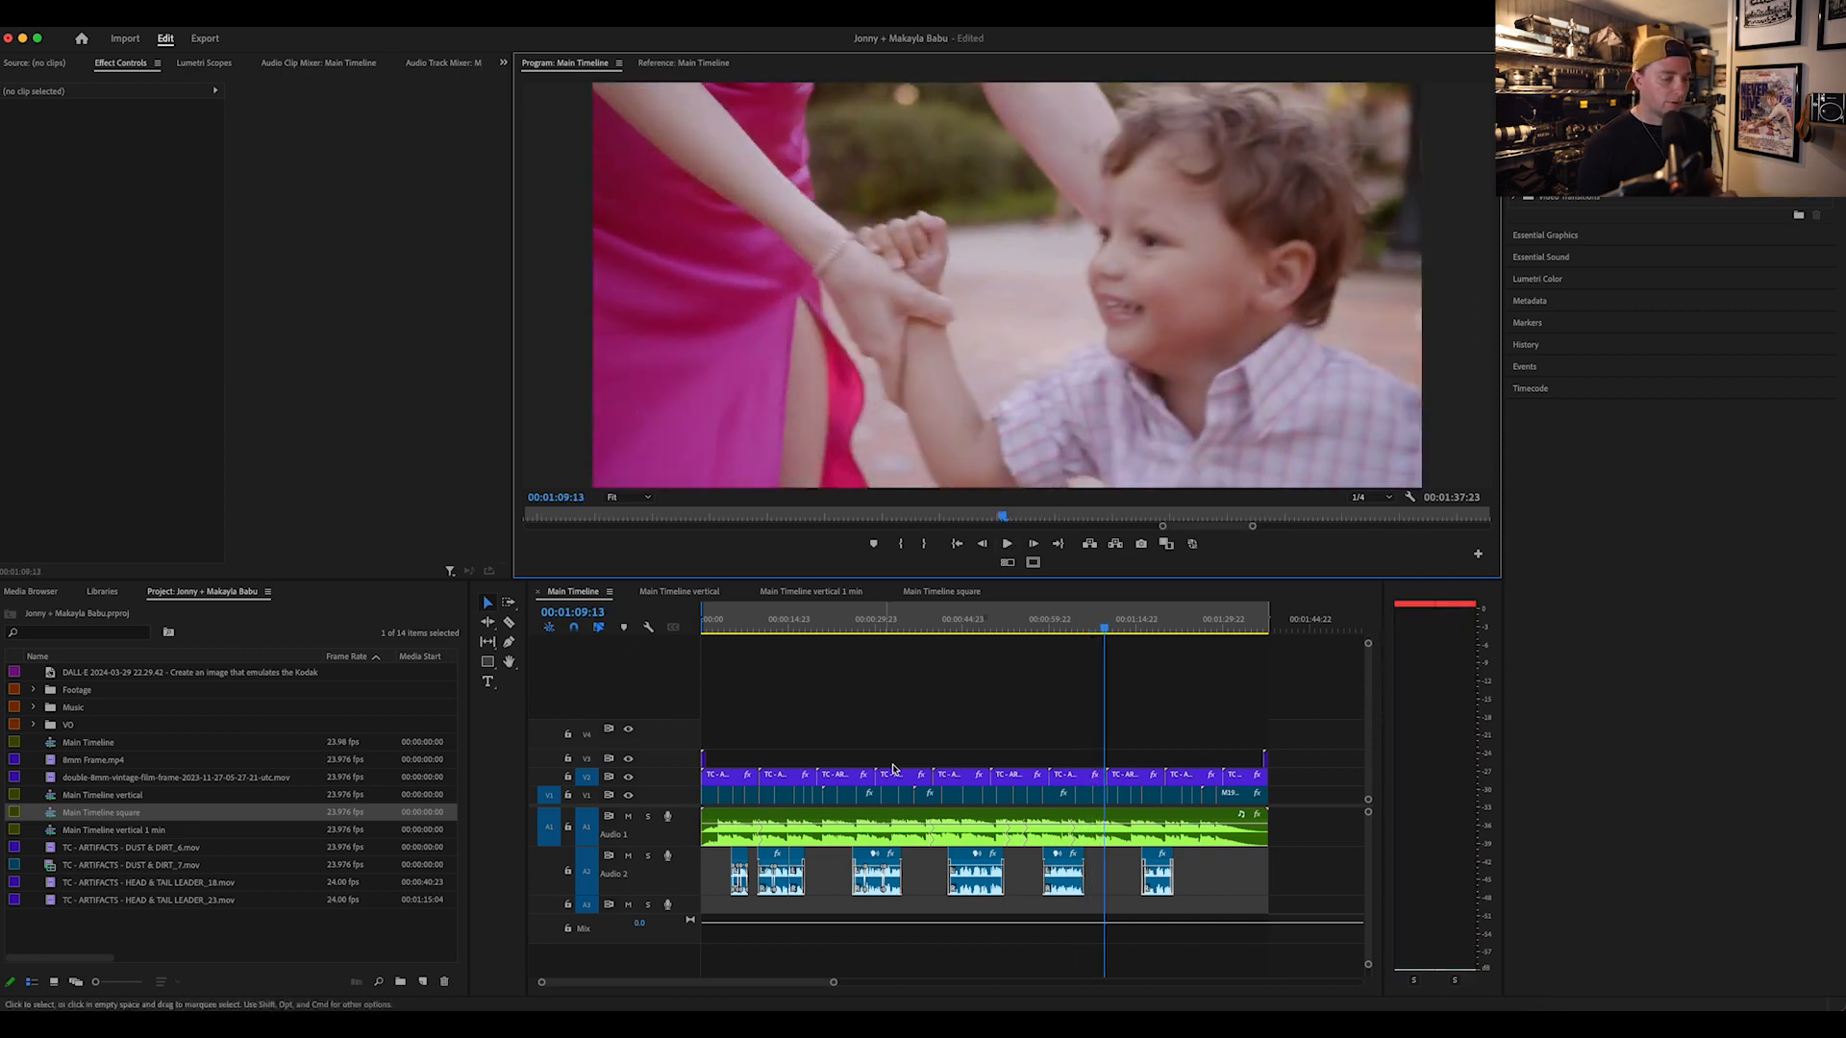
Step: Switch to Lightroom and review the edited maternity portraits of the couple holding the ultrasound strip on the lawn, one photo after another
{"action": "left_click", "coordinate": [1175, 1021]}
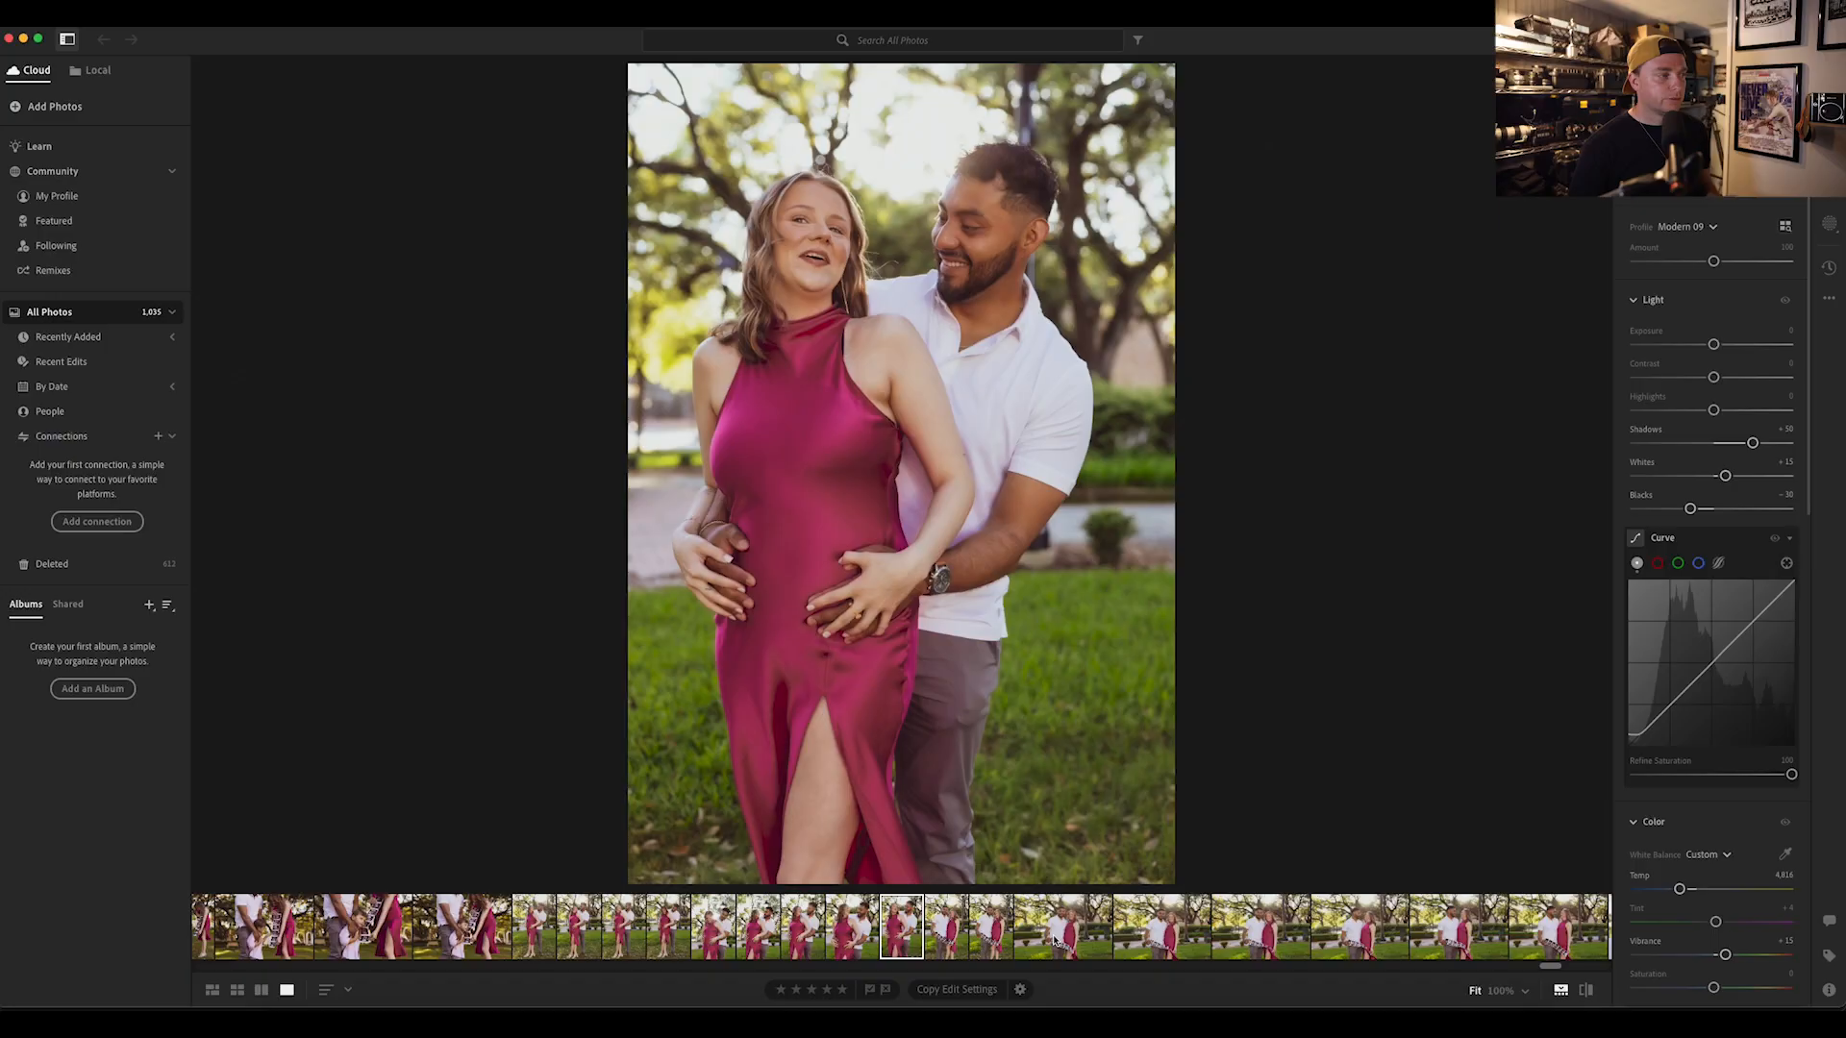
{"action": "key", "text": "Right"}
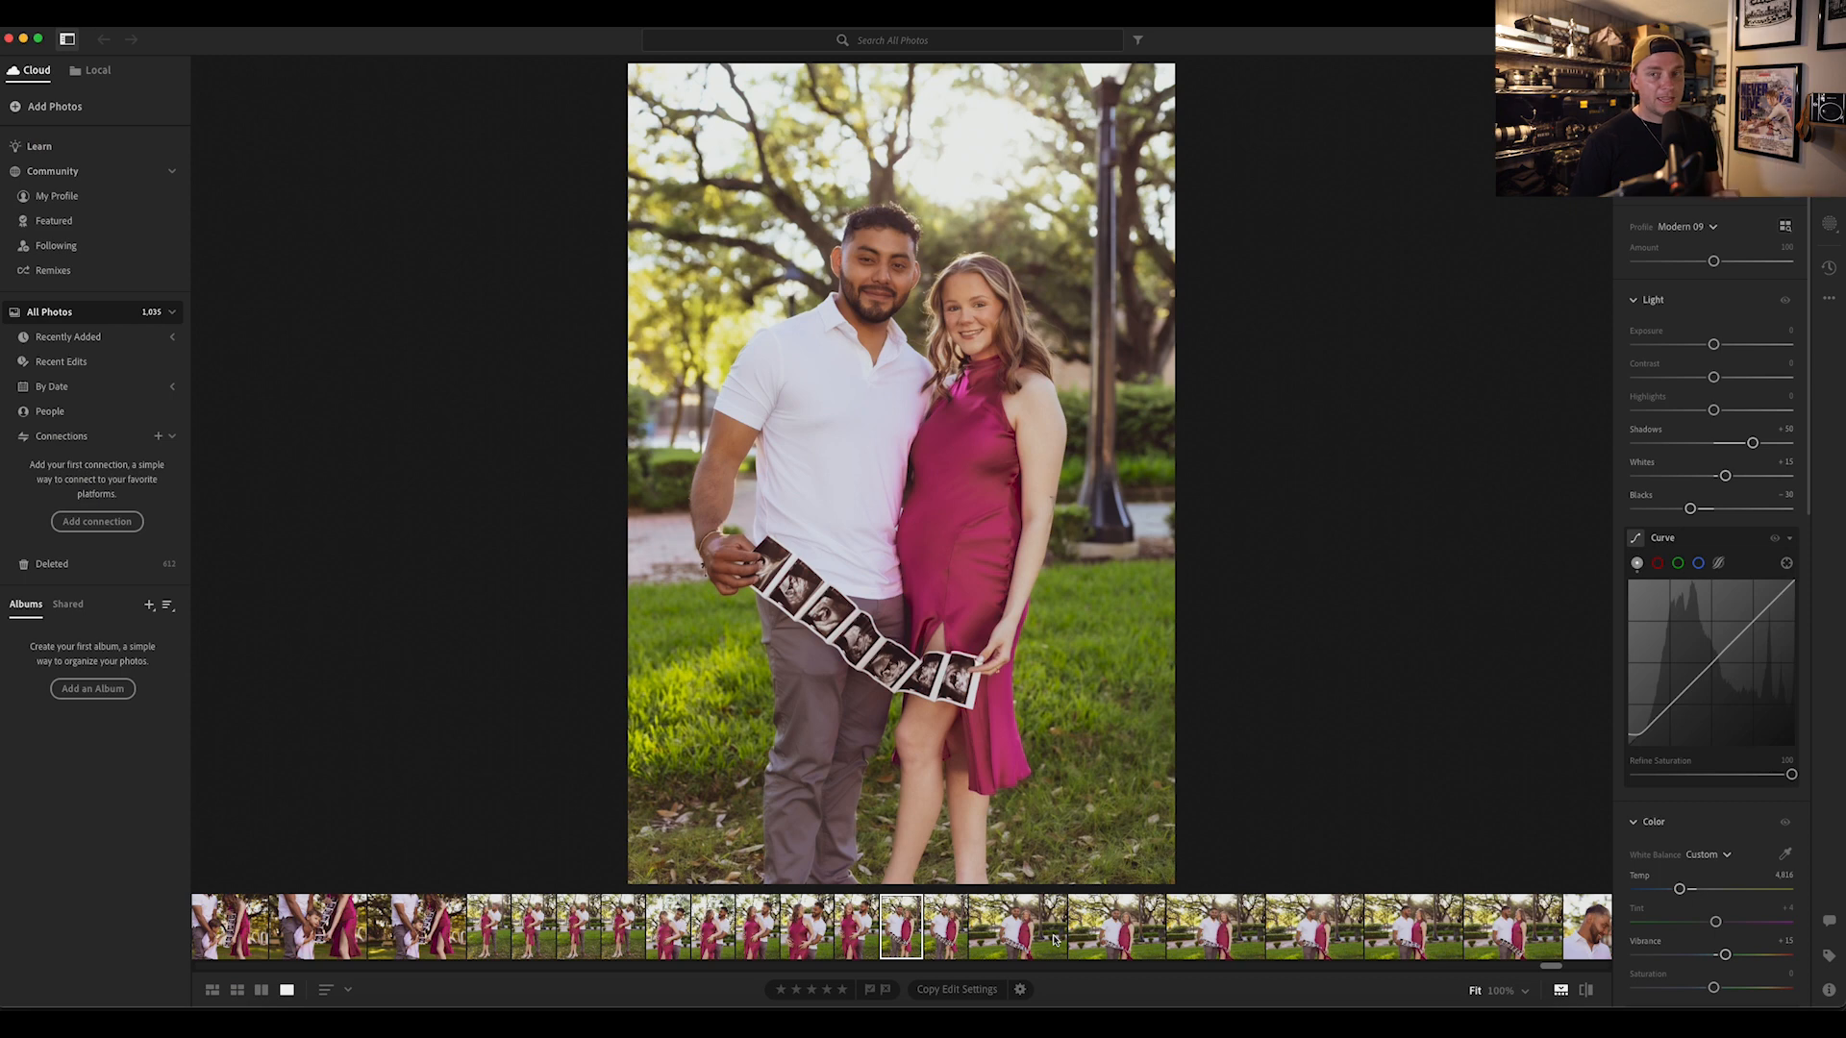
{"action": "key", "text": "Right"}
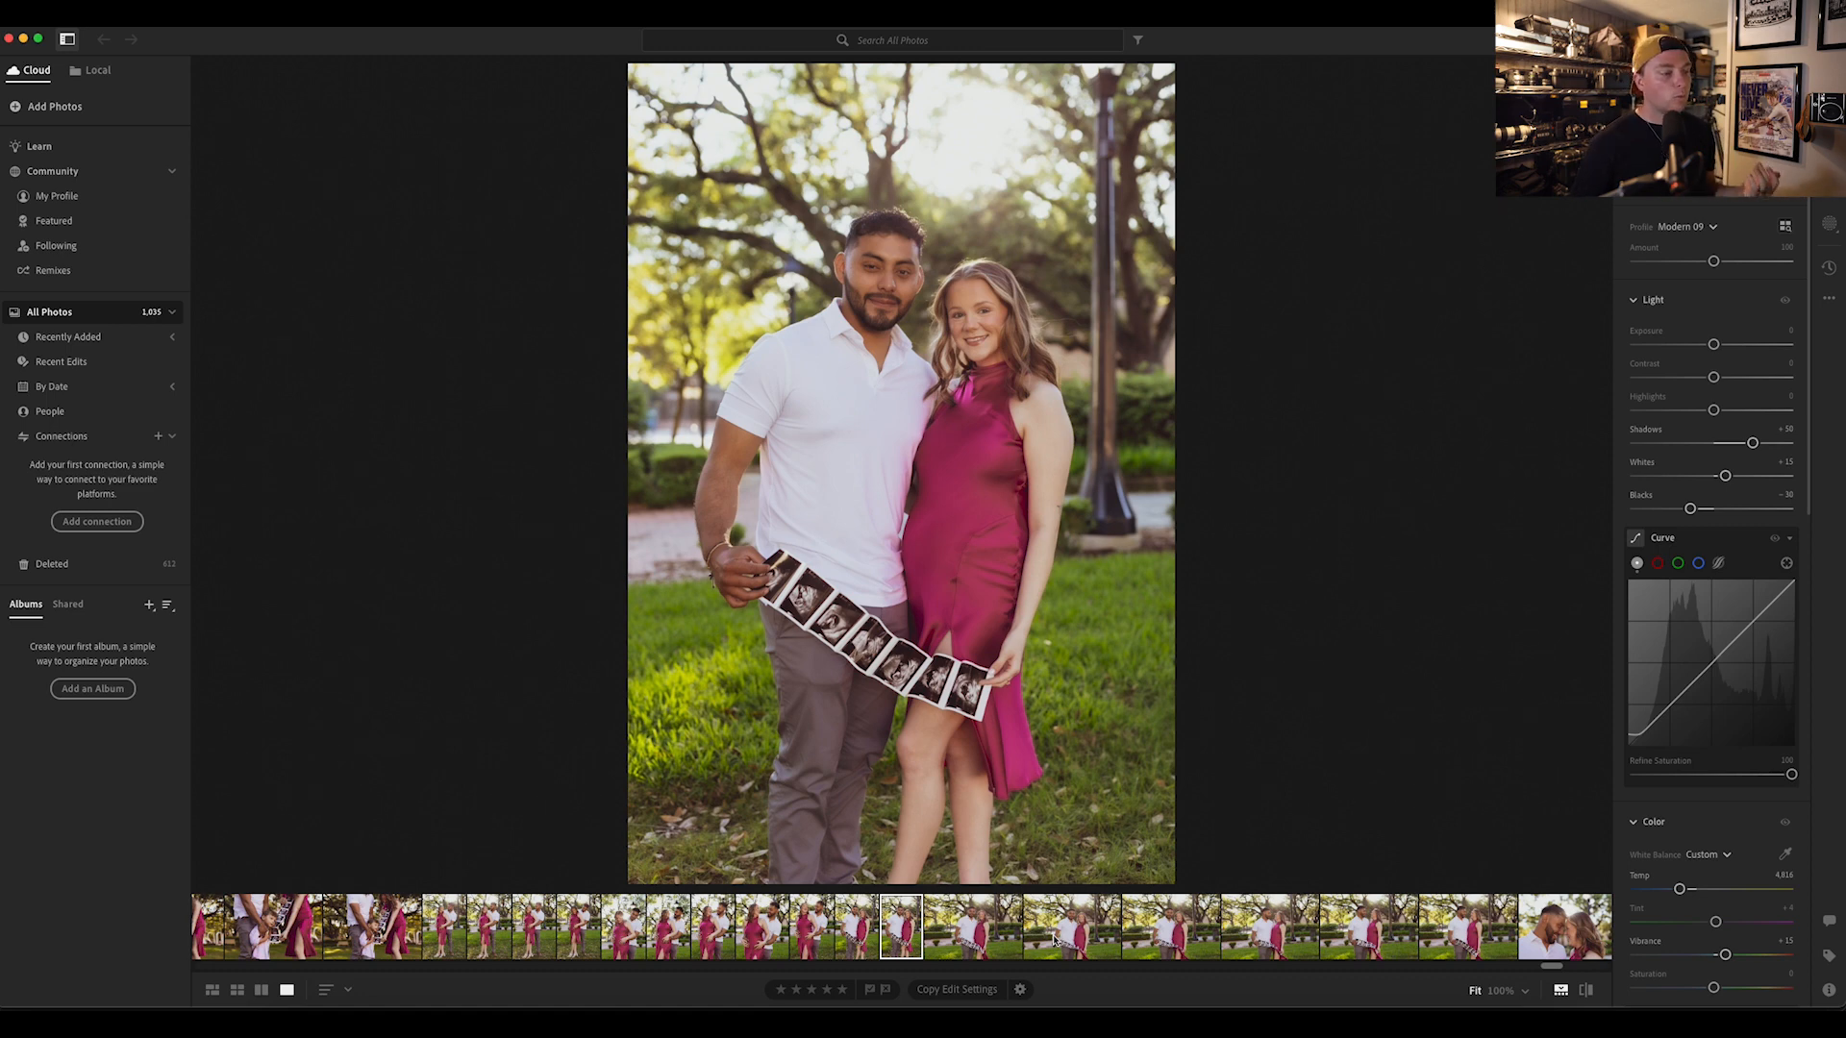
{"action": "key", "text": "Right"}
{"action": "key", "text": "Right"}
{"action": "key", "text": "Right"}
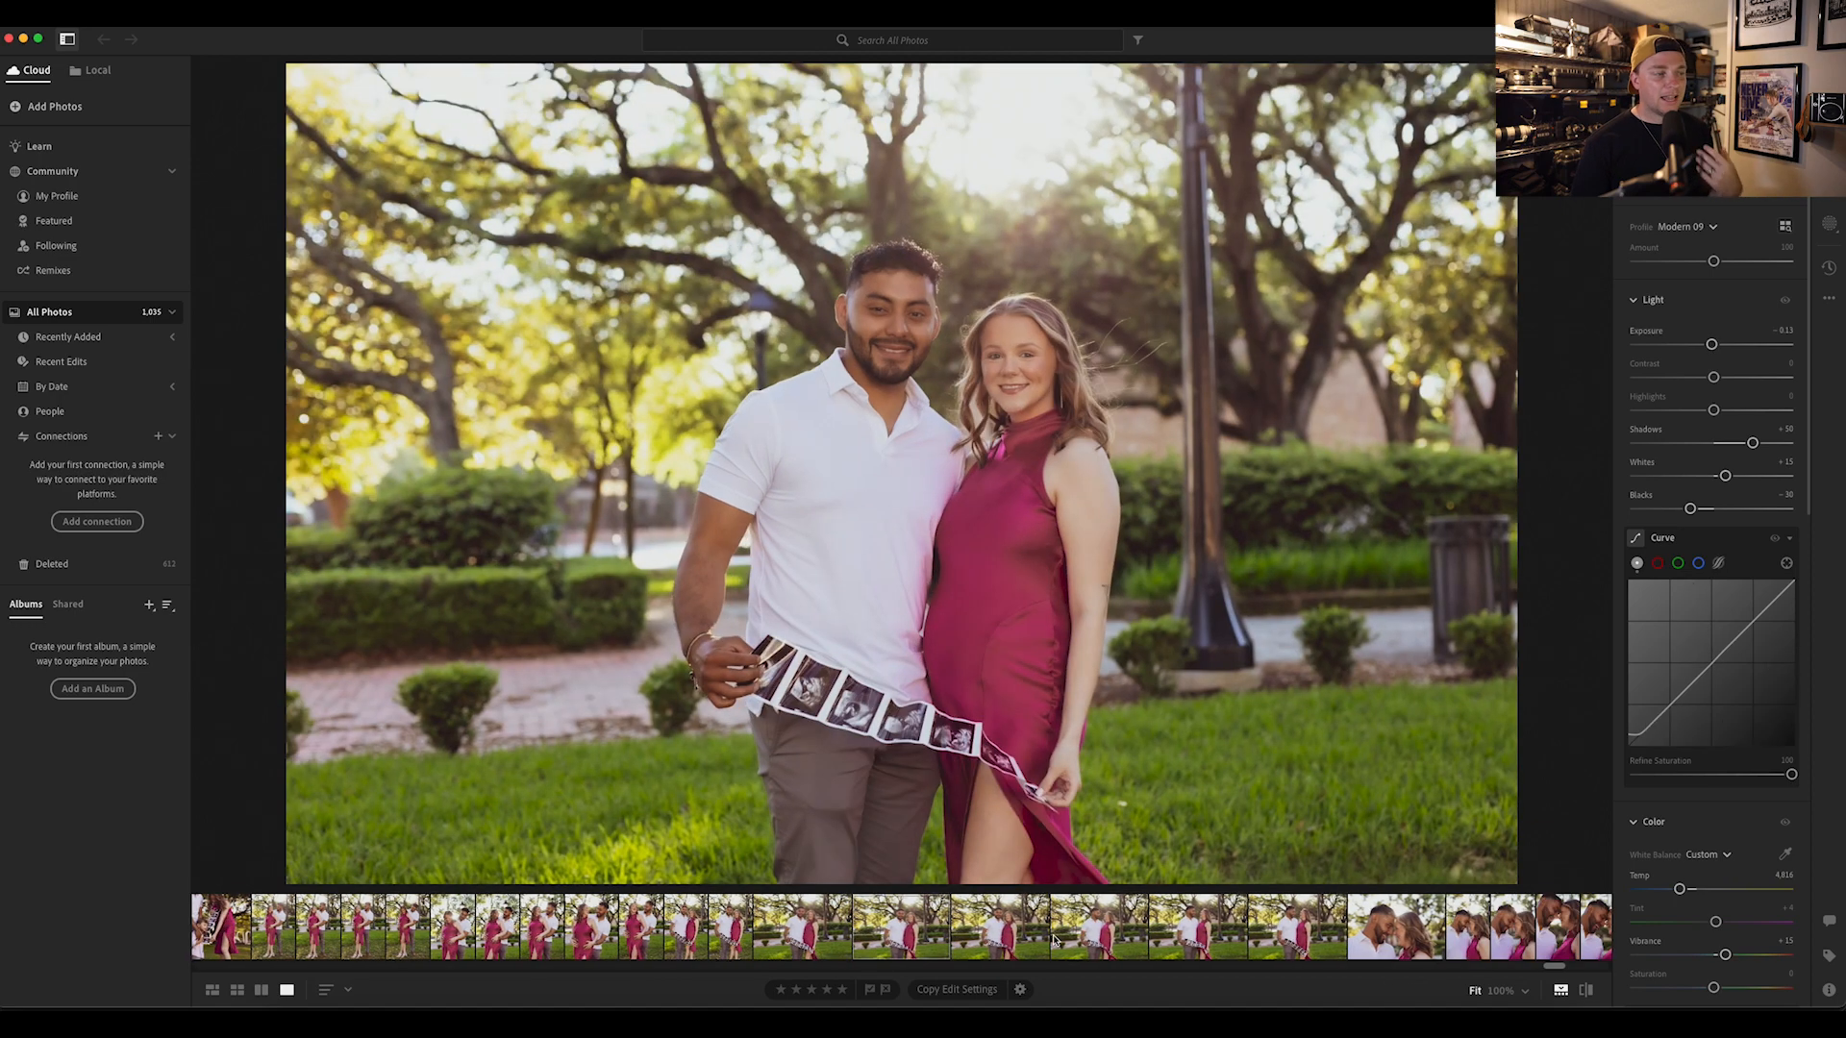
{"action": "key", "text": "Right"}
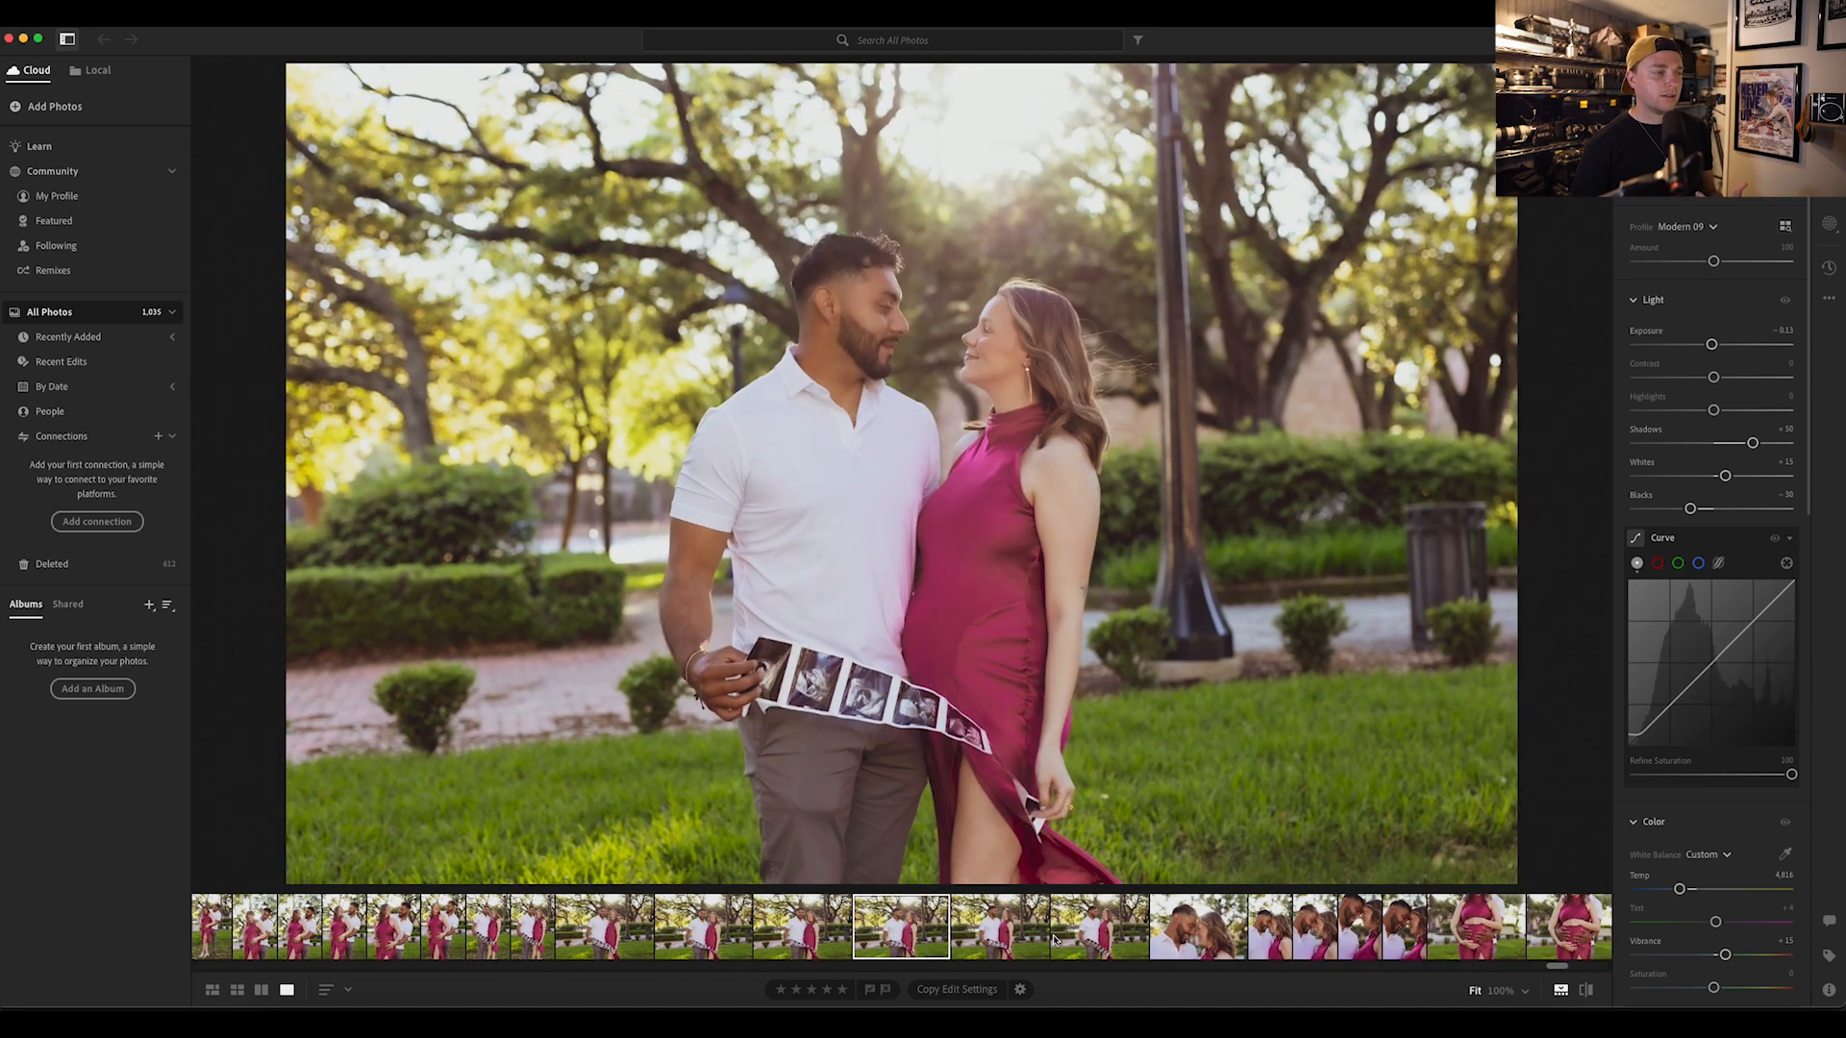
{"action": "key", "text": "Right"}
{"action": "key", "text": "Right"}
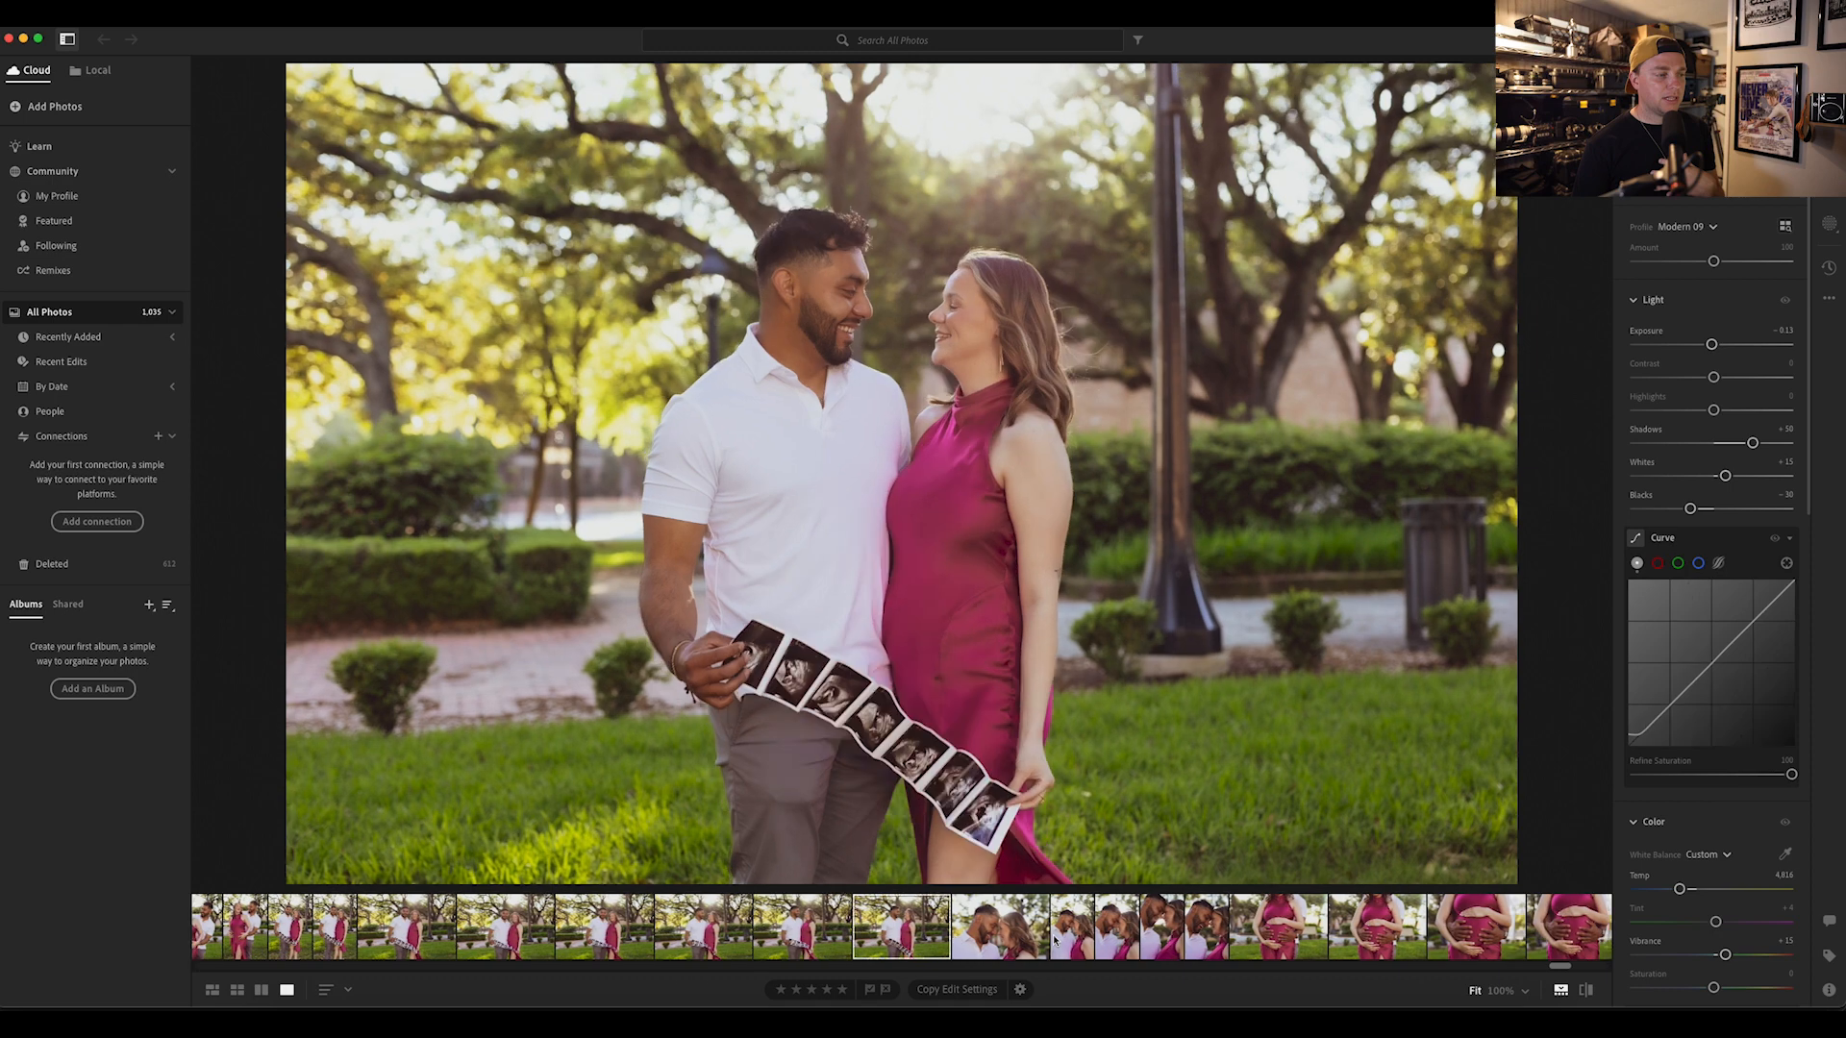
{"action": "key", "text": "Right"}
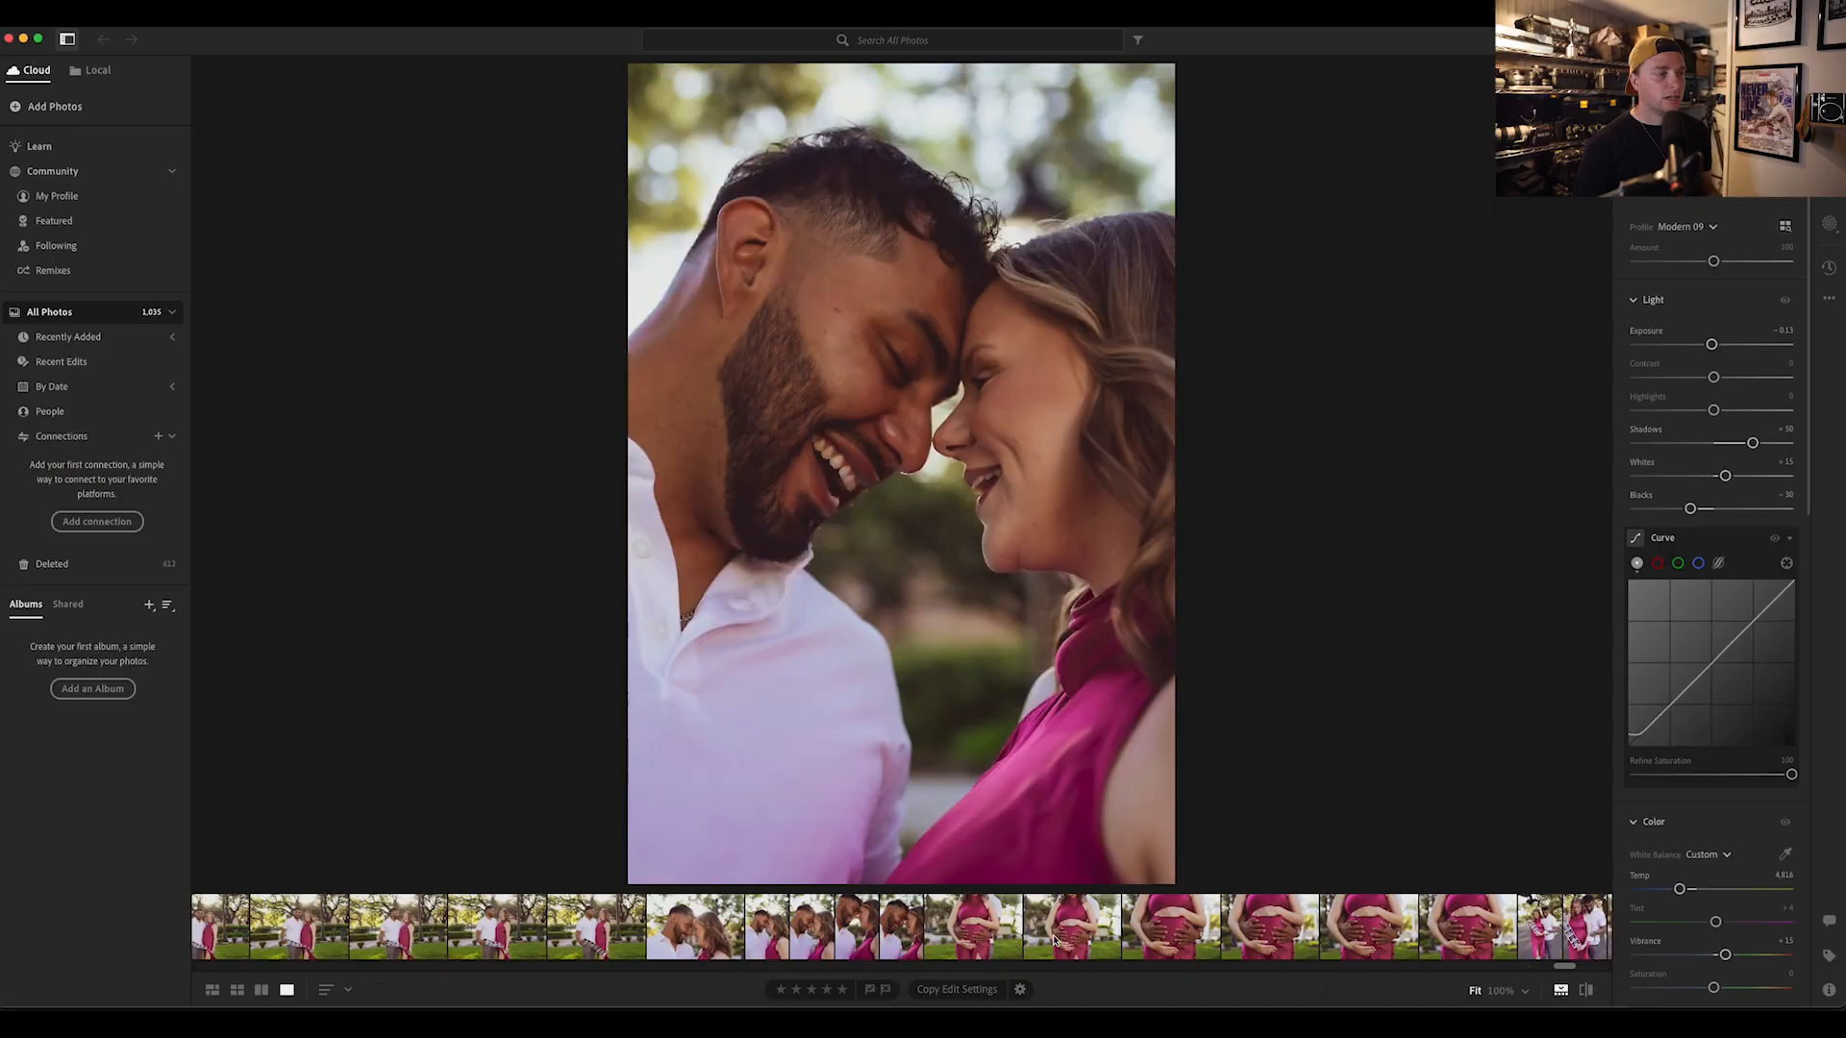
Step: Review the close-up photos of the hands on the baby bump, continuing to the couple's ultrasound portrait on the road
{"action": "left_click", "coordinate": [1055, 941]}
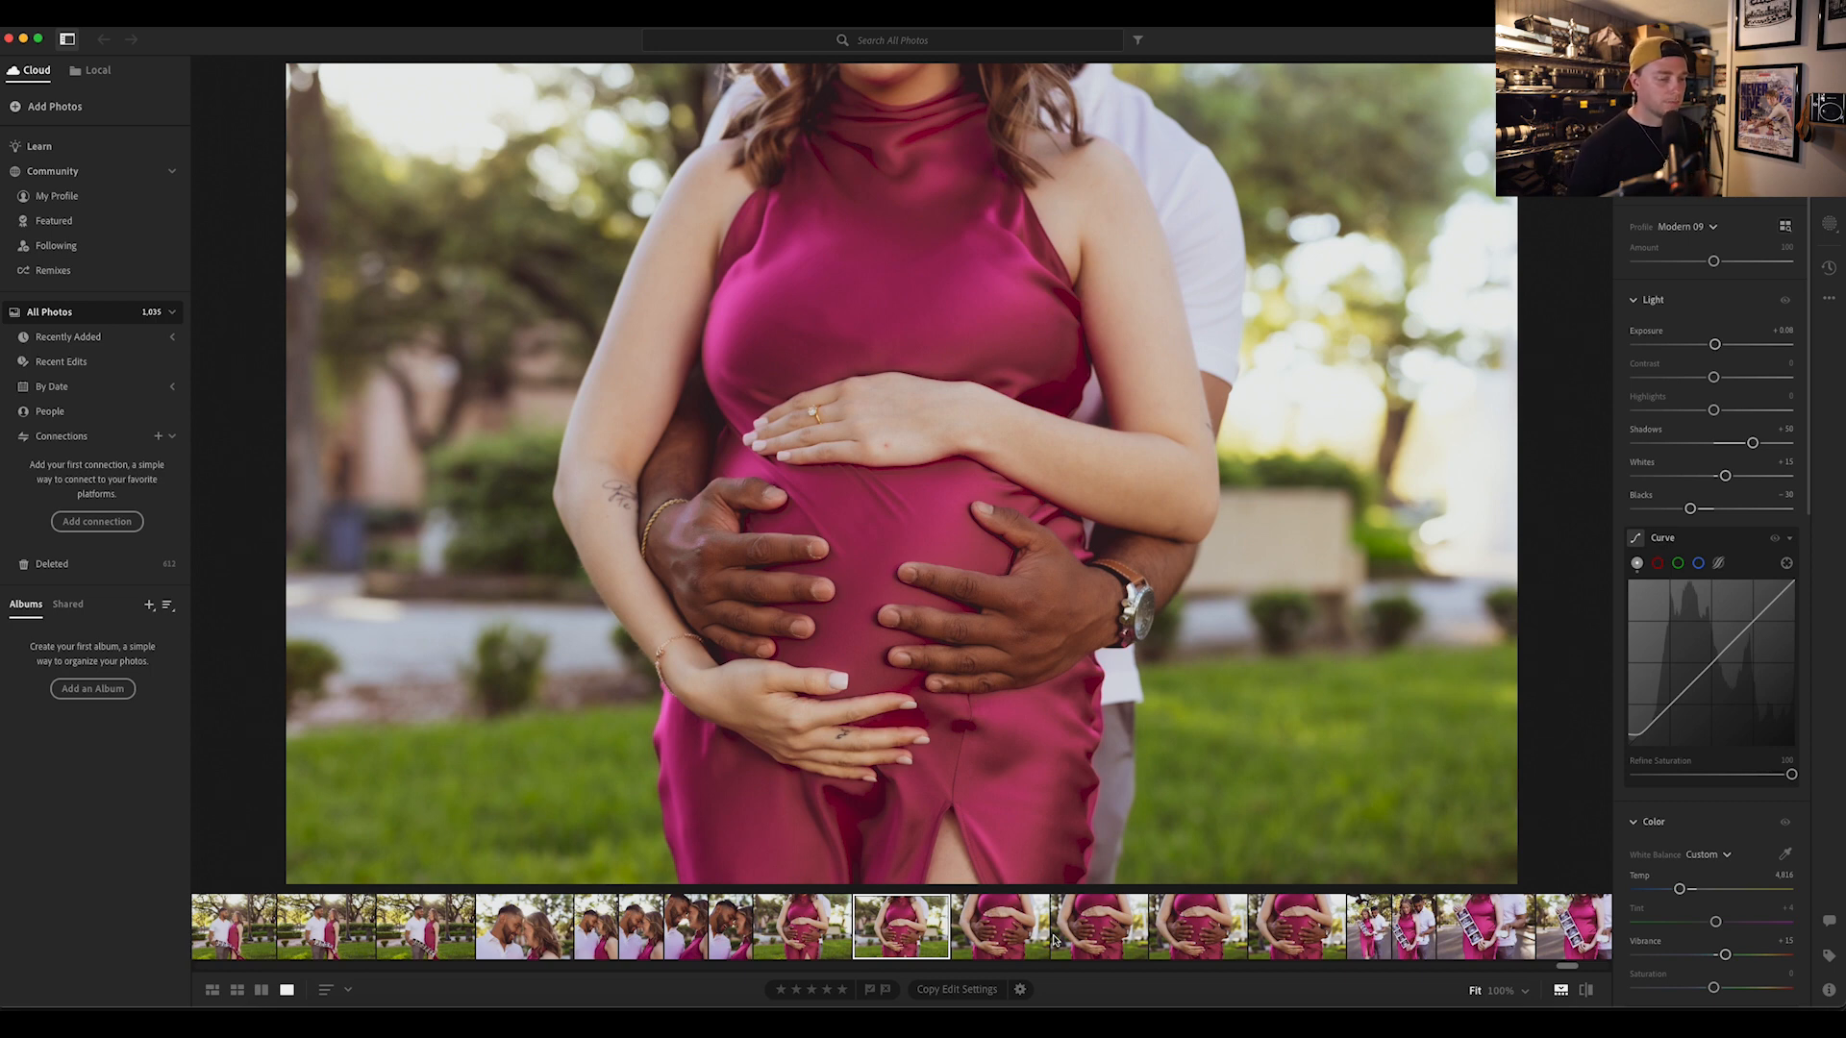
{"action": "key", "text": "Right"}
{"action": "key", "text": "Right"}
{"action": "key", "text": "Right"}
{"action": "key", "text": "Right"}
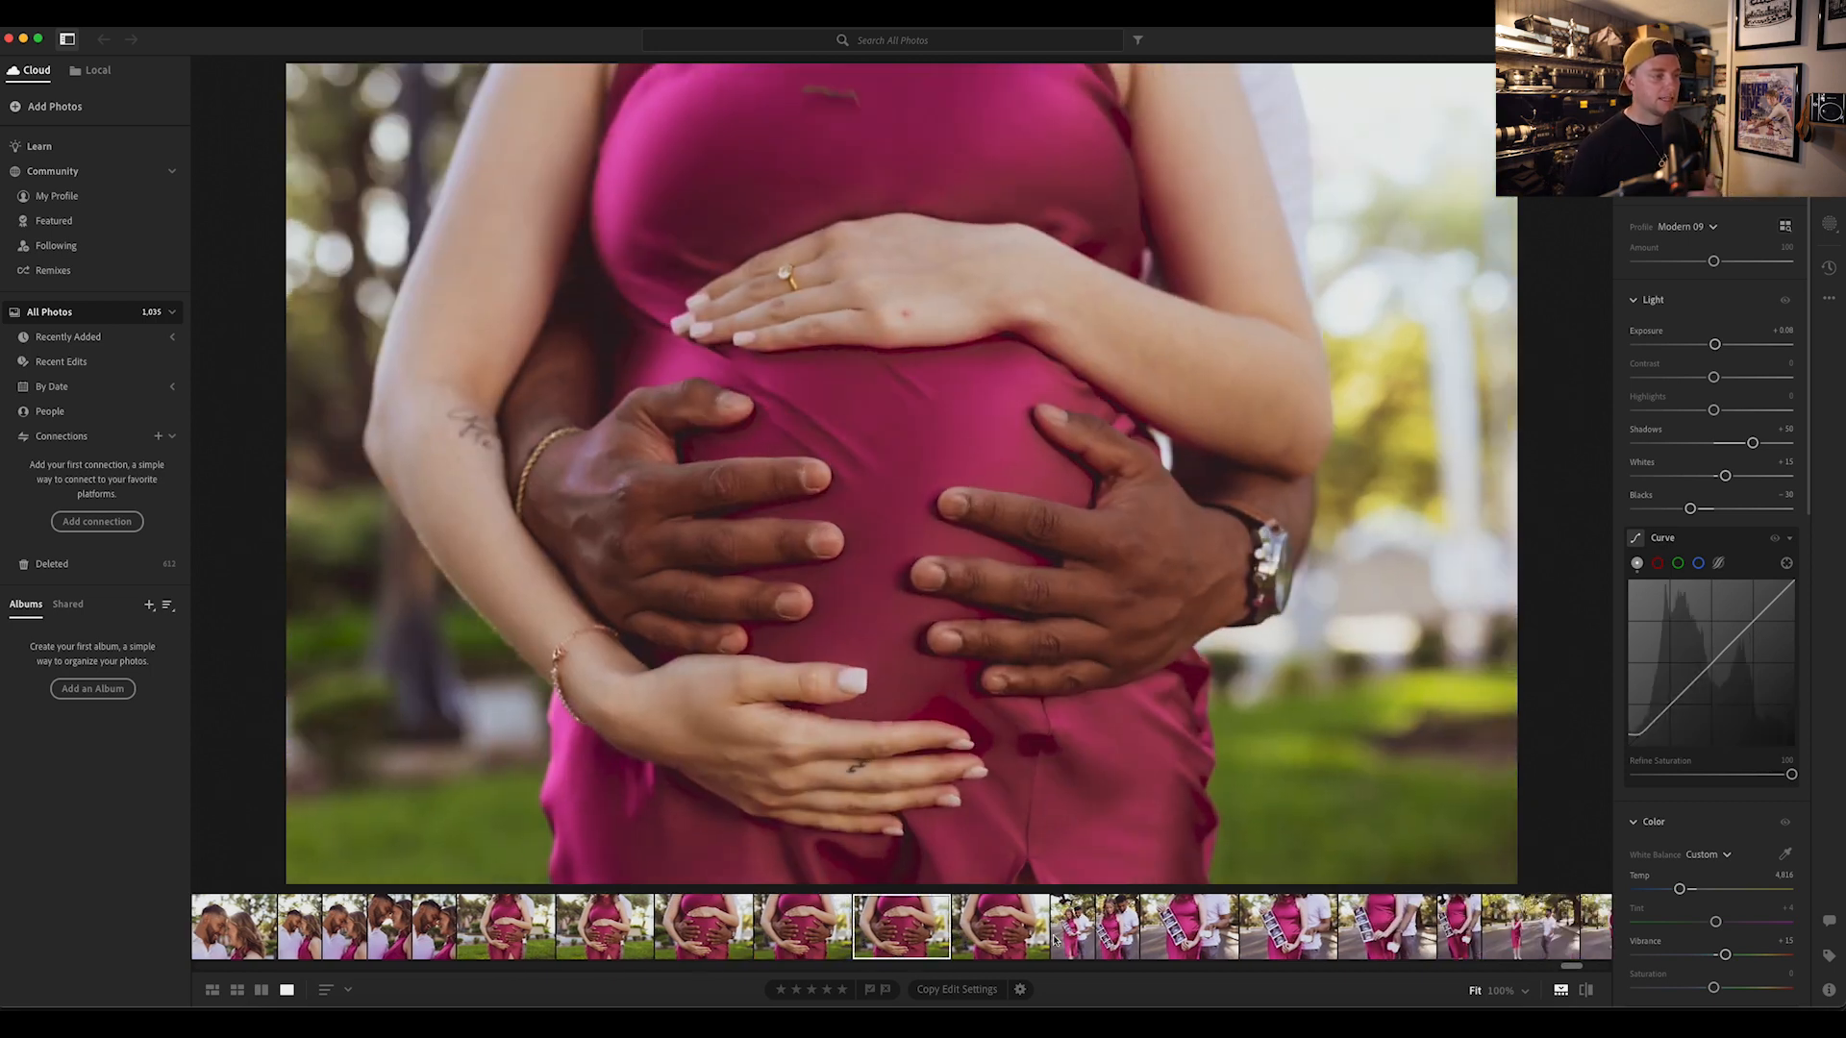
{"action": "key", "text": "Right"}
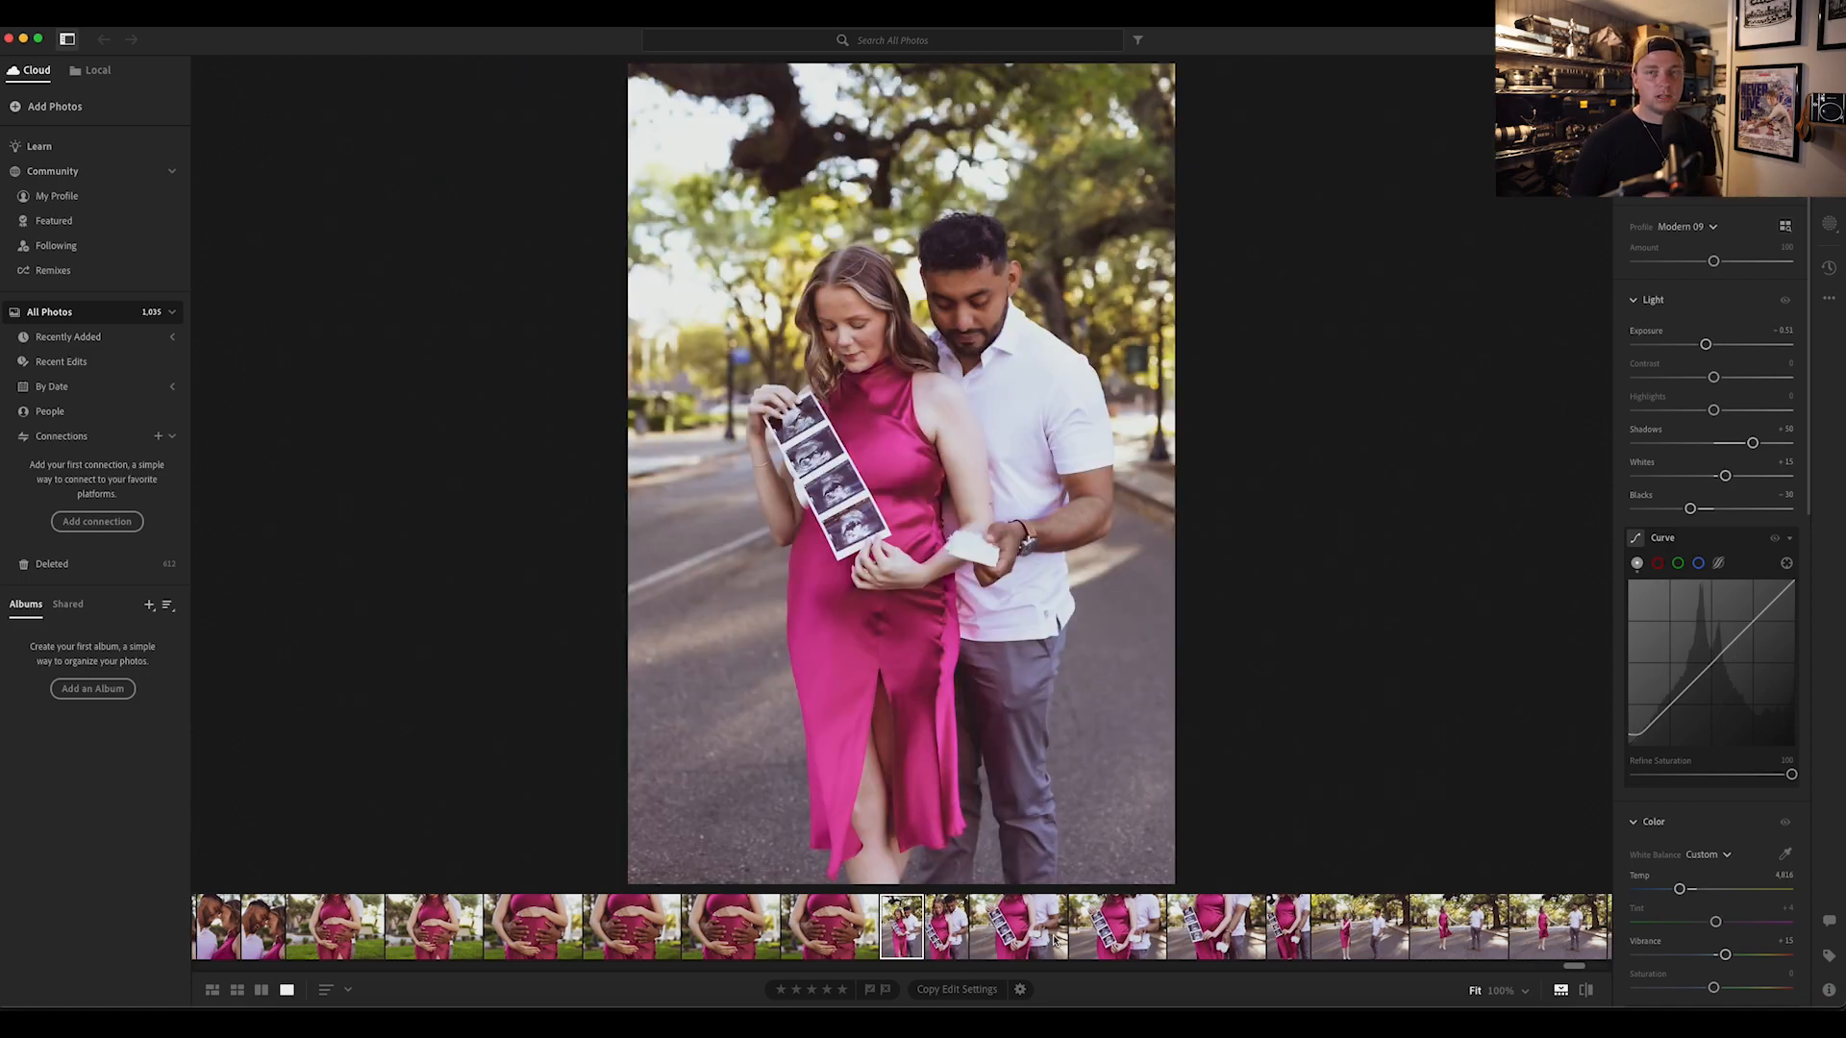